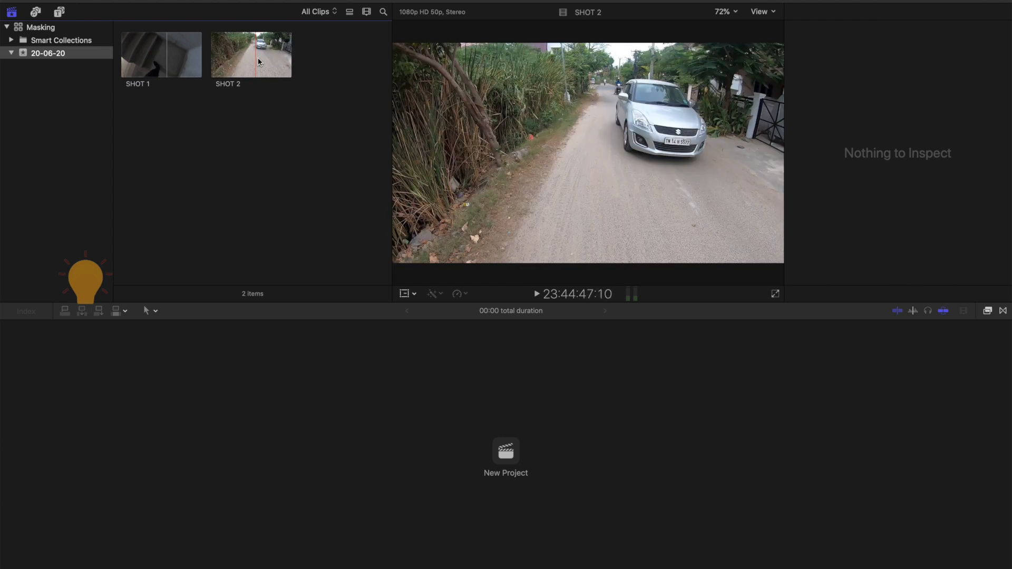
# - Create a project named Masking Transition in the 20-06-20 event with 1080p HD, 1920x1080, 23.98p settings
pyautogui.click(266, 59)
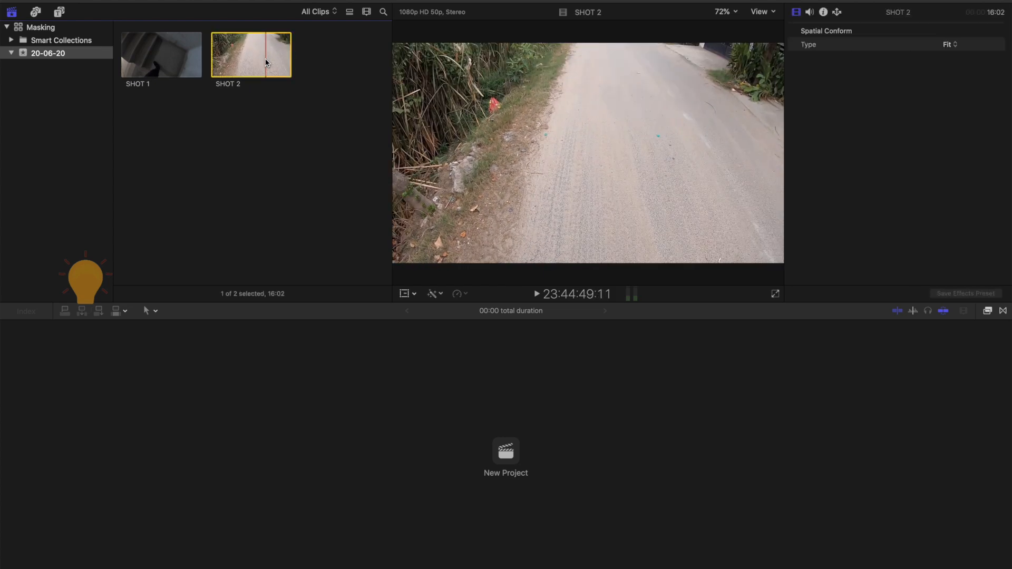
pyautogui.press('super+n')
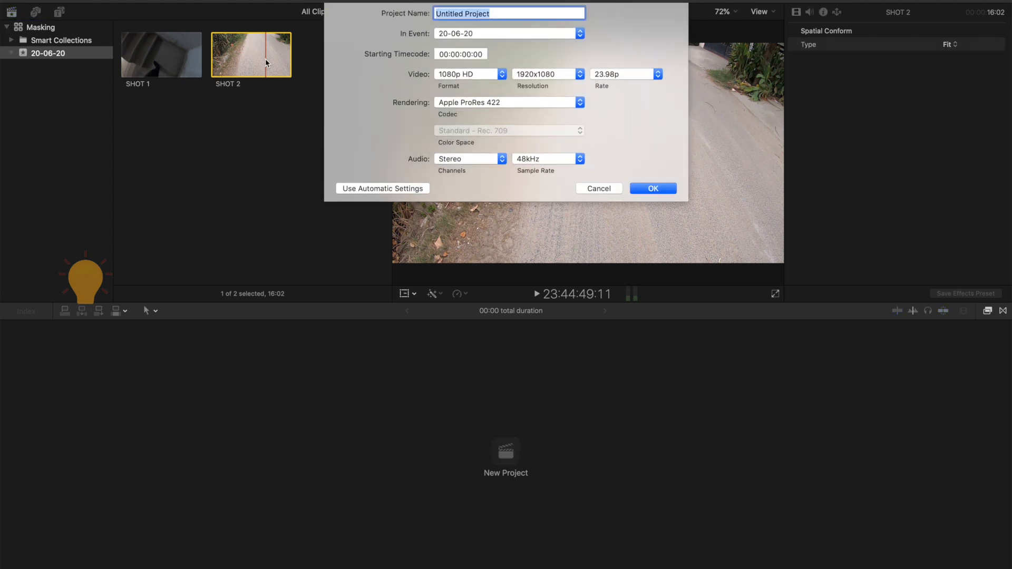
pyautogui.write('Masking Transi')
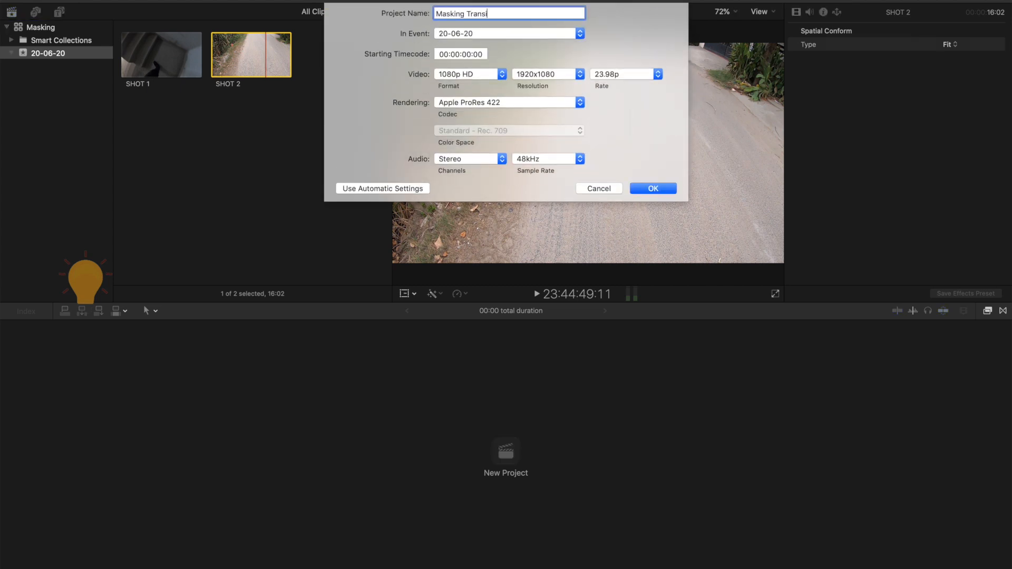
pyautogui.write('tion')
pyautogui.press('Return')
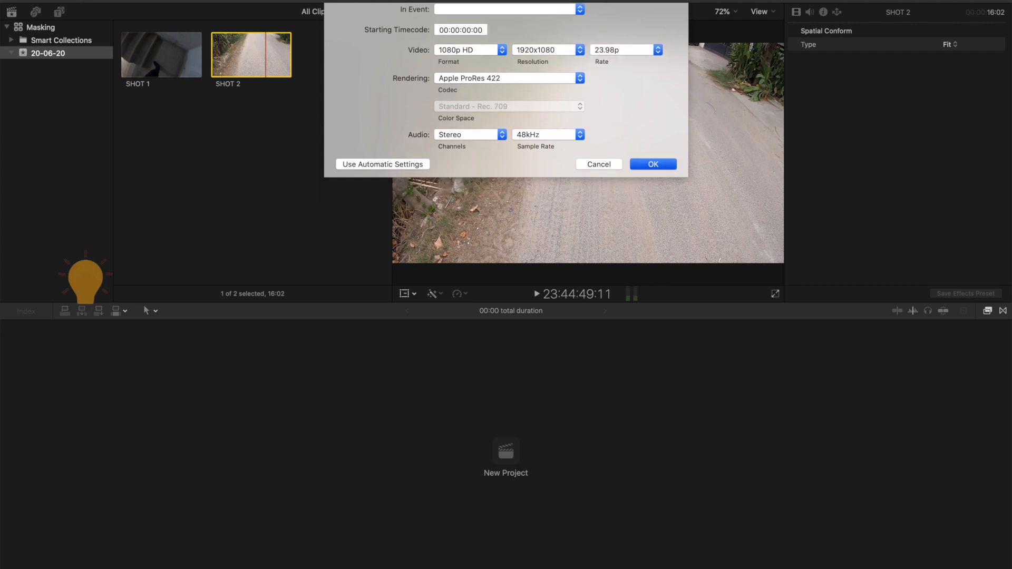
# - Append the whole SHOT 1 clip to the timeline, followed by the whole SHOT 2 clip at its end
pyautogui.click(174, 134)
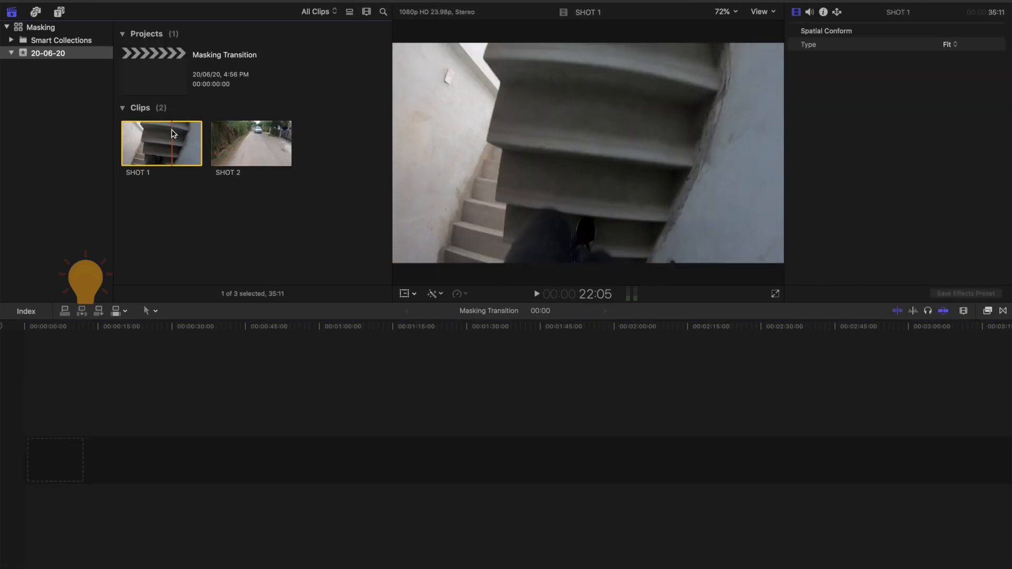
pyautogui.press('e')
pyautogui.click(227, 135)
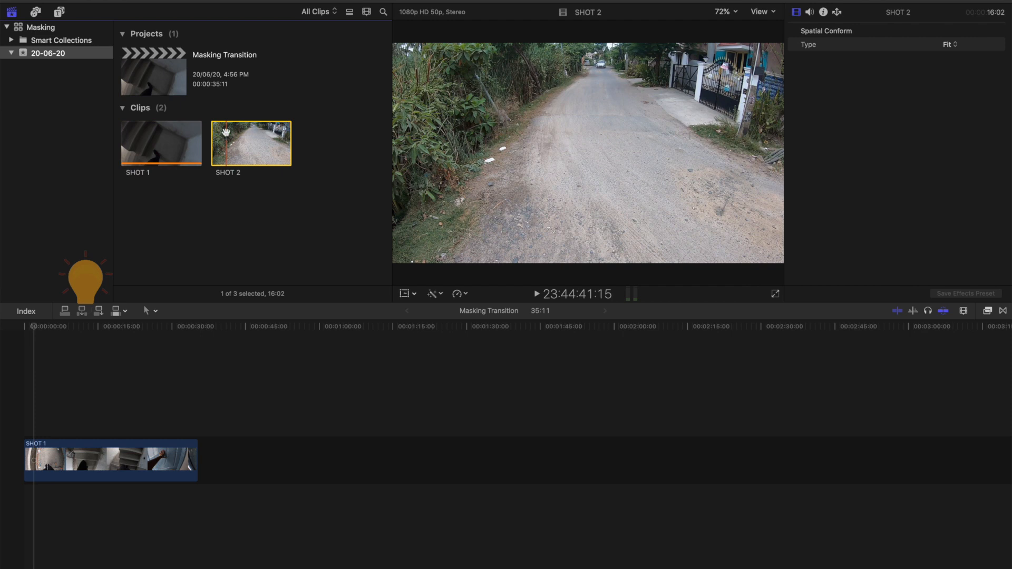
pyautogui.press('w')
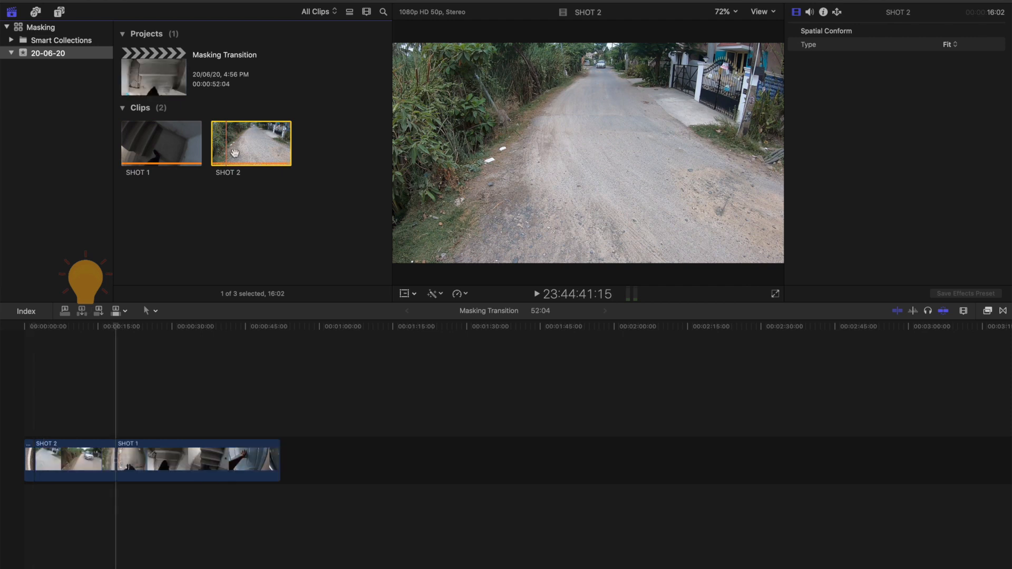
pyautogui.press('super+z')
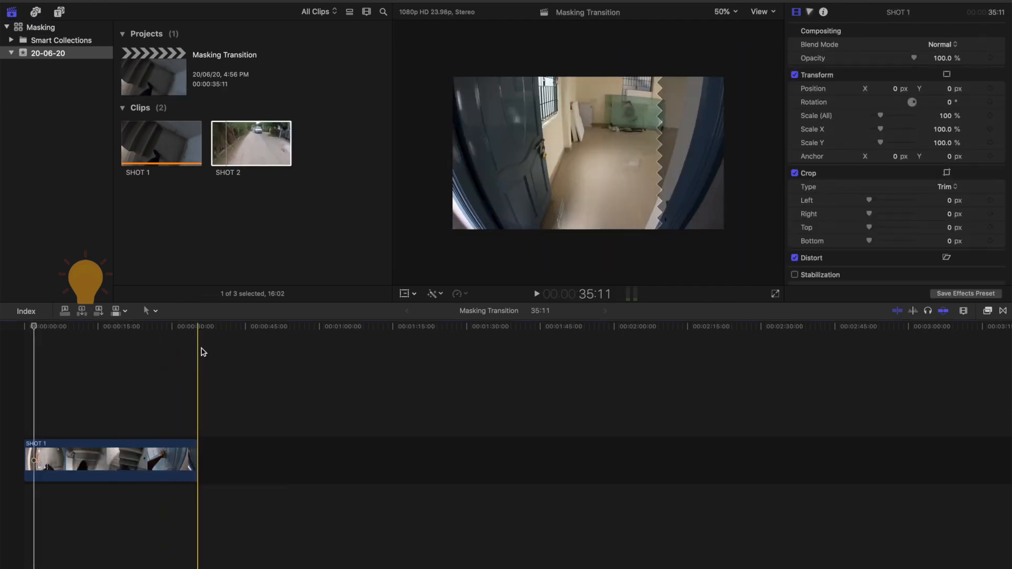
pyautogui.press('e')
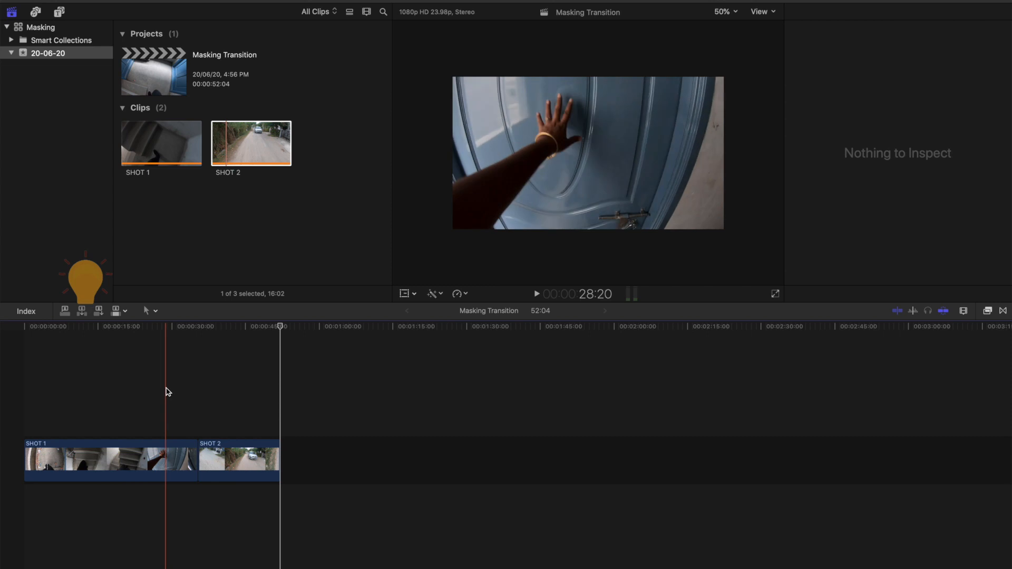
# - Trim the end of SHOT 1 to 31:12, just after the door has fully opened
pyautogui.click(167, 392)
pyautogui.press('super+4')
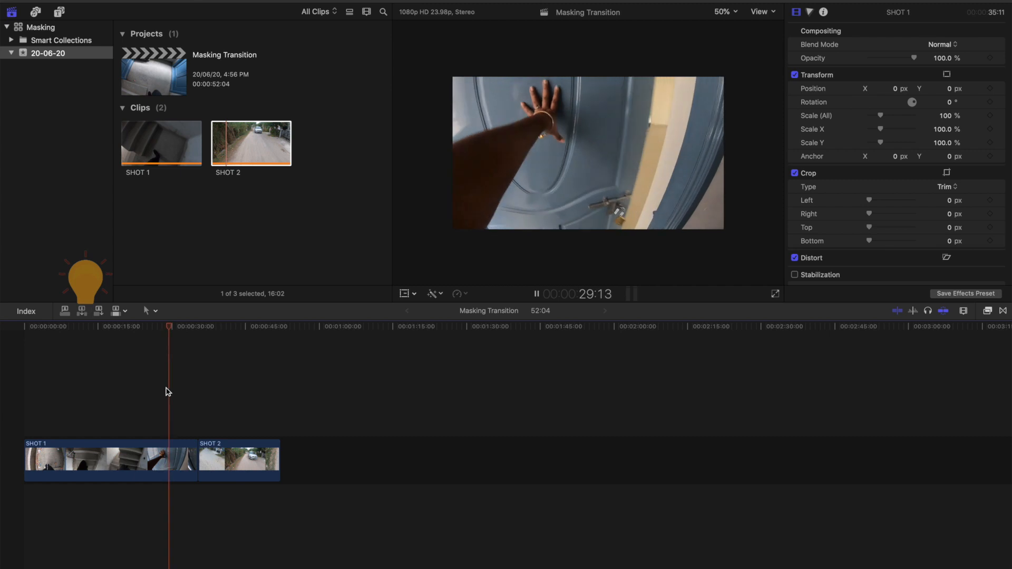
pyautogui.press('space')
pyautogui.press('Right')
pyautogui.press('Right')
pyautogui.press('Right')
pyautogui.press('Right')
pyautogui.press('Right')
pyautogui.press('Right')
pyautogui.press('Right')
pyautogui.press('Right')
pyautogui.press('Right')
pyautogui.press('Right')
pyautogui.press('Right')
pyautogui.press('Right')
pyautogui.press('Right')
pyautogui.press('Right')
pyautogui.press('Right')
pyautogui.press('Right')
pyautogui.press('Right')
pyautogui.press('Right')
pyautogui.press('Right')
pyautogui.press('Right')
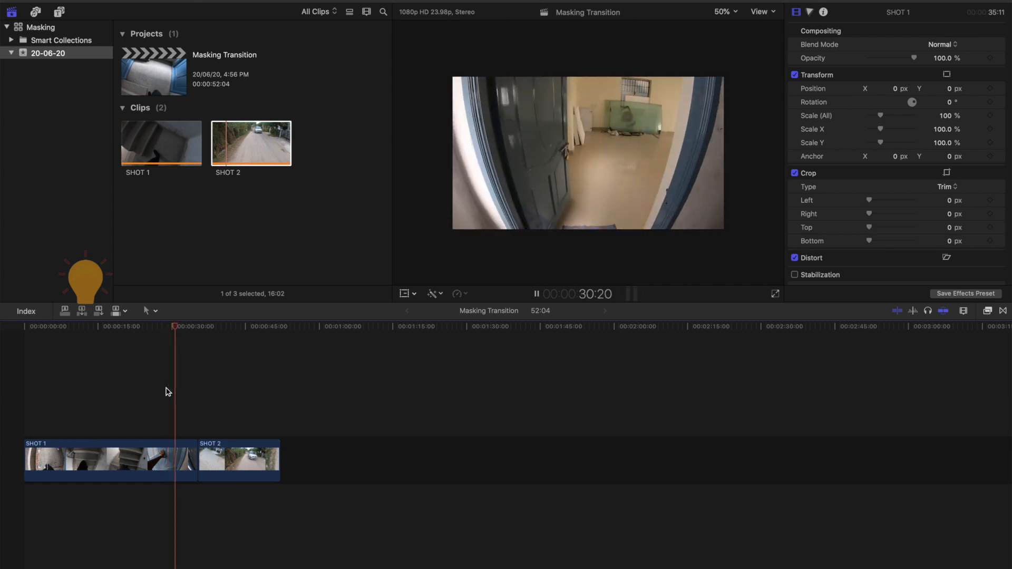
pyautogui.hotkey('alt', ']')
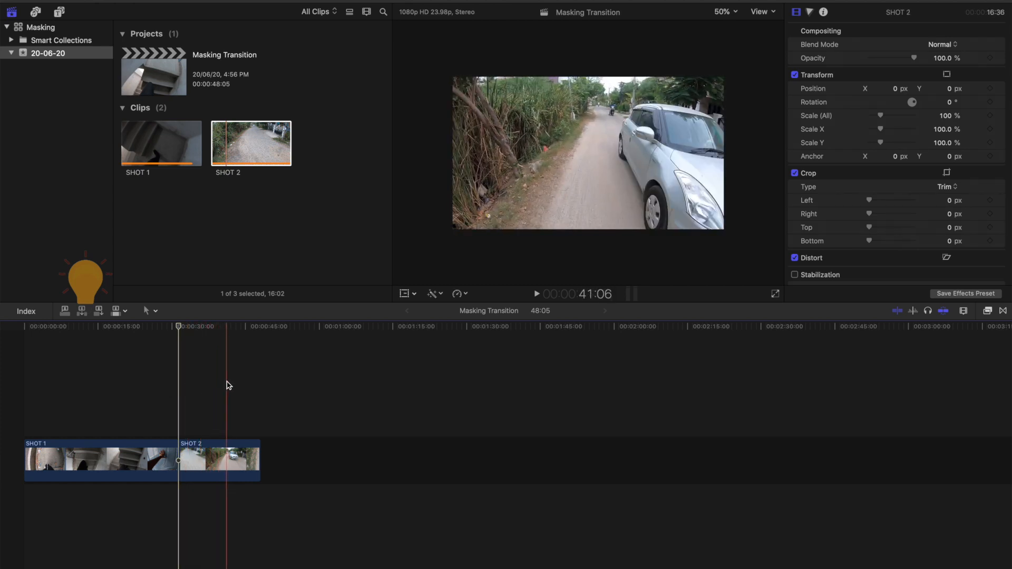
# - Trim the start of SHOT 2 to the silver car approaching on the road, and play back the cut
pyautogui.hotkey('alt', '[')
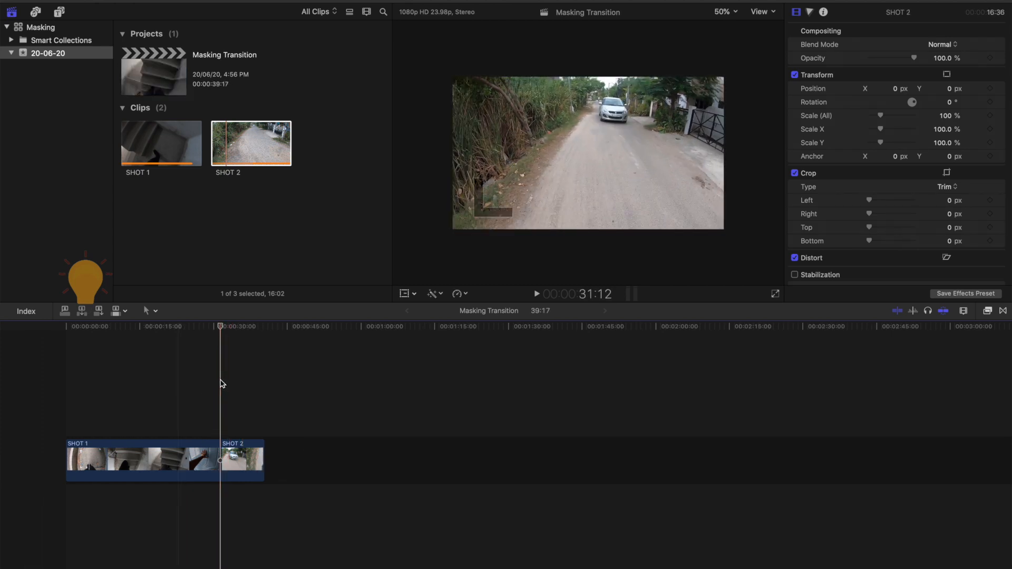
pyautogui.click(210, 388)
pyautogui.press('space')
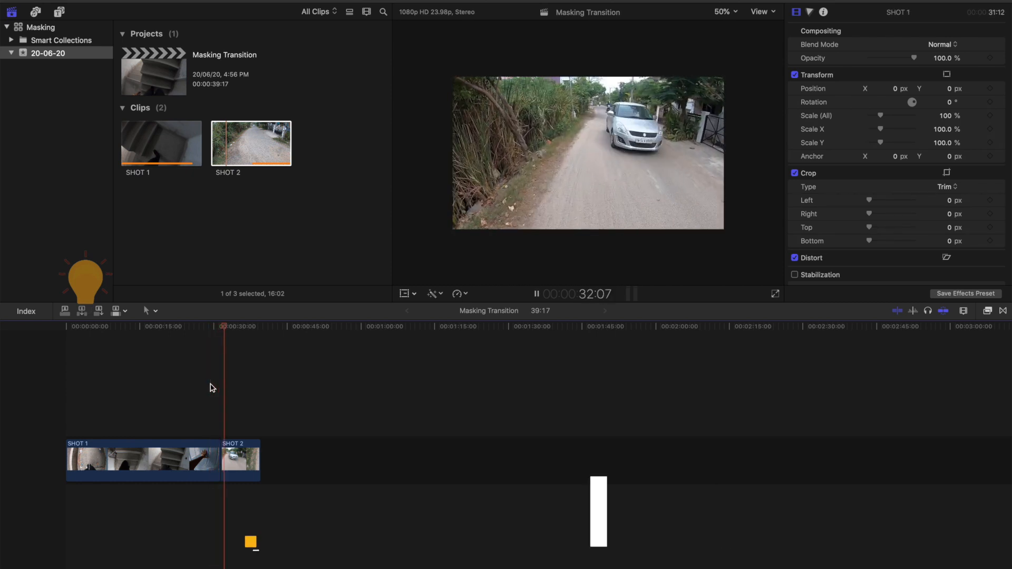
pyautogui.press('space')
# - Lift SHOT 1 out of the primary storyline into the lane above it
pyautogui.click(209, 461)
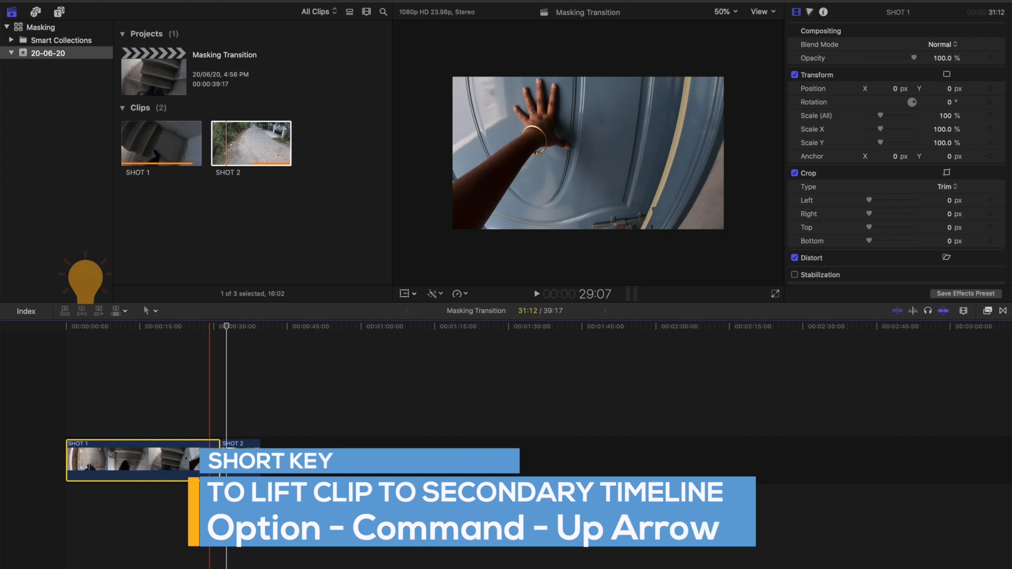
pyautogui.press('alt+super+Up')
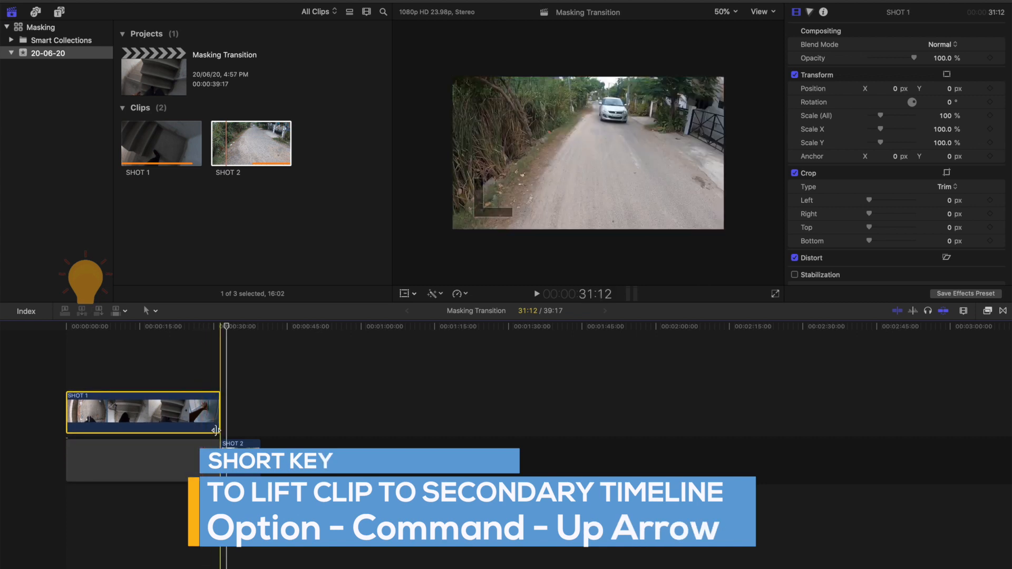
# - Mark SHOT 1 at 29:05, where the door starts to open, and shorten the gap so SHOT 2 begins at that marker
pyautogui.press('super+equal')
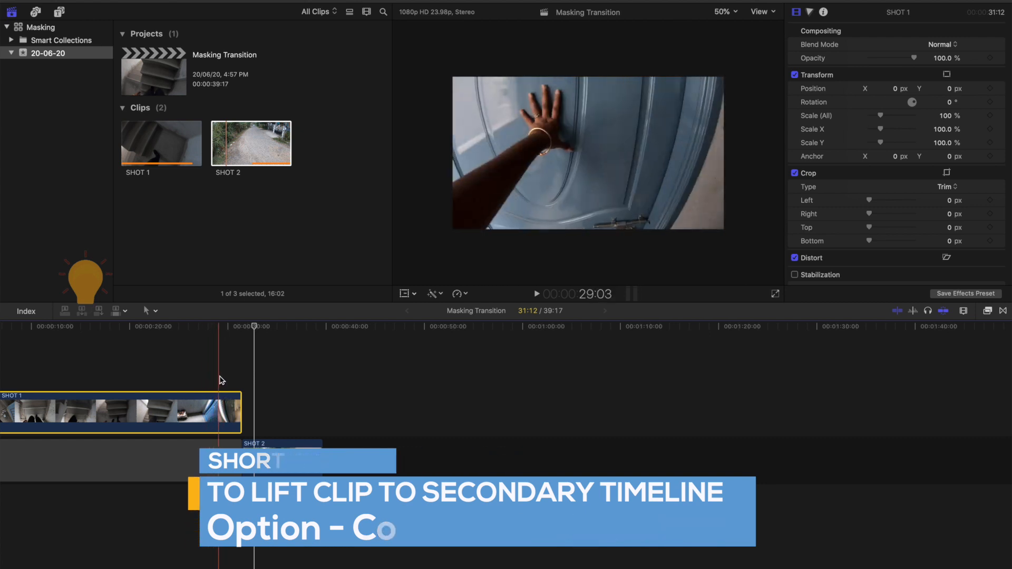
pyautogui.click(222, 410)
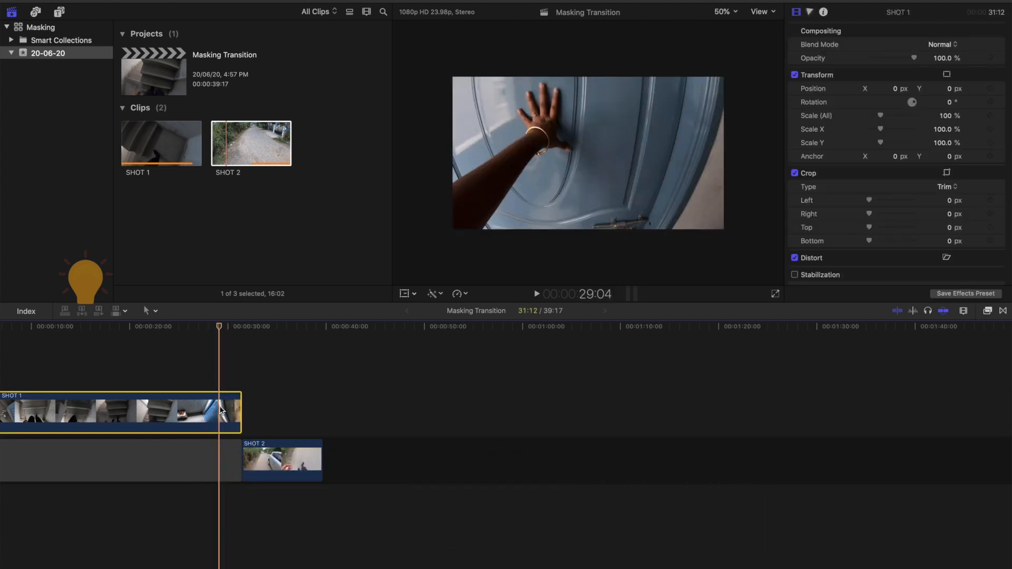
pyautogui.press('Right')
pyautogui.press('m')
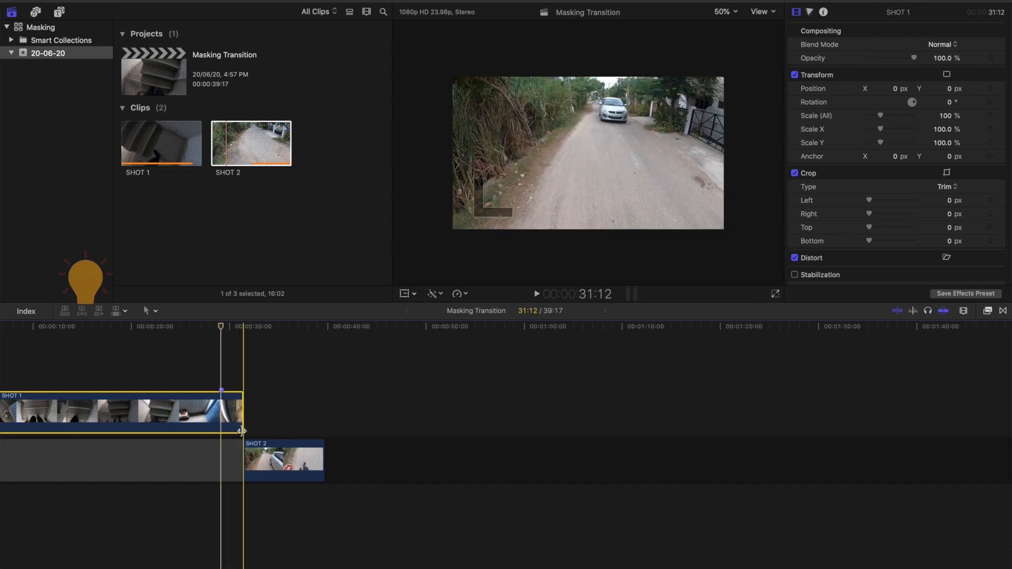
pyautogui.moveTo(240, 446); pyautogui.dragTo(219, 439)
# - Apply the Draw Mask effect to SHOT 1 with the playhead at the marker
pyautogui.click(222, 402)
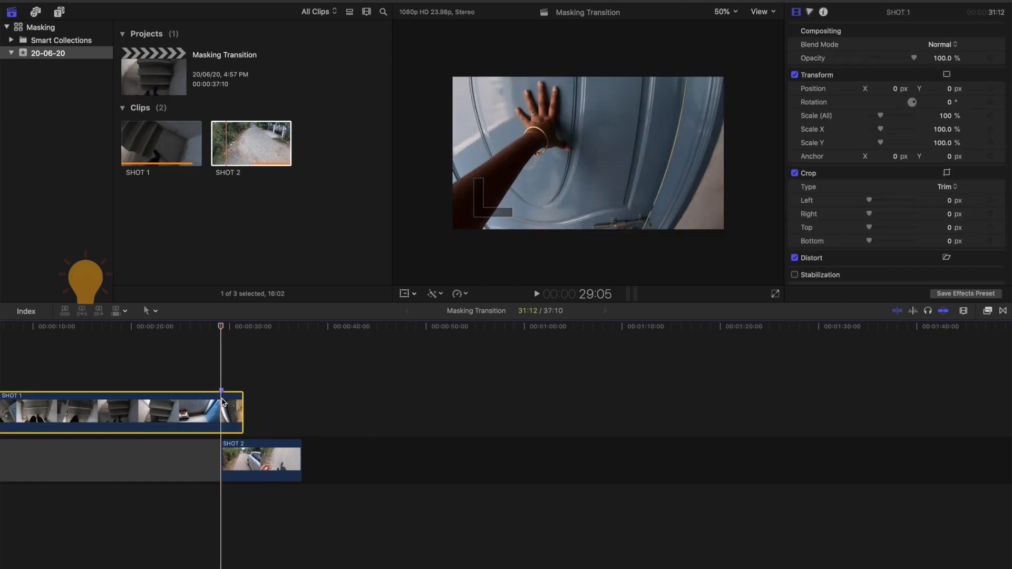
pyautogui.click(988, 311)
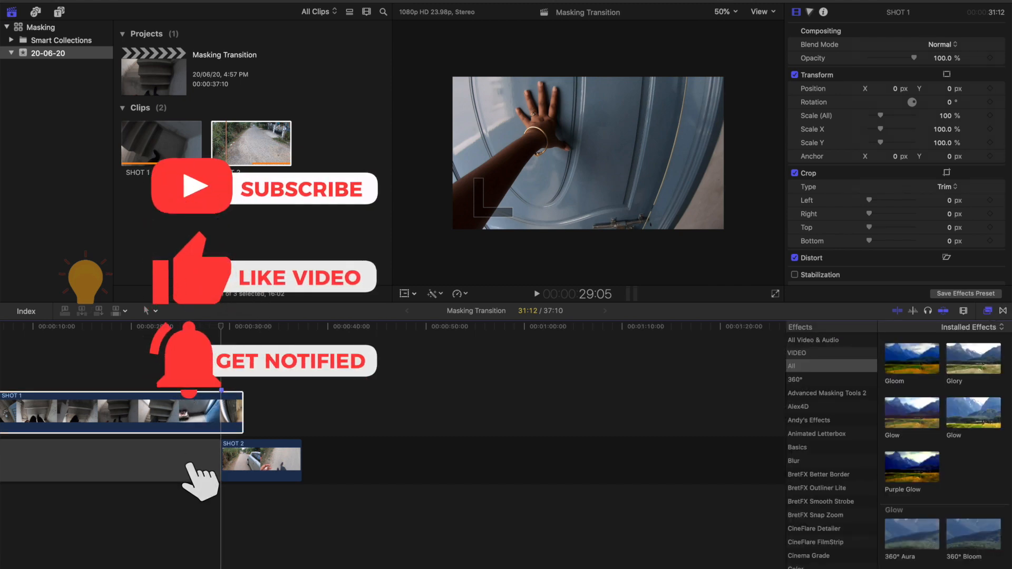
pyautogui.click(963, 477)
pyautogui.doubleClick(962, 476)
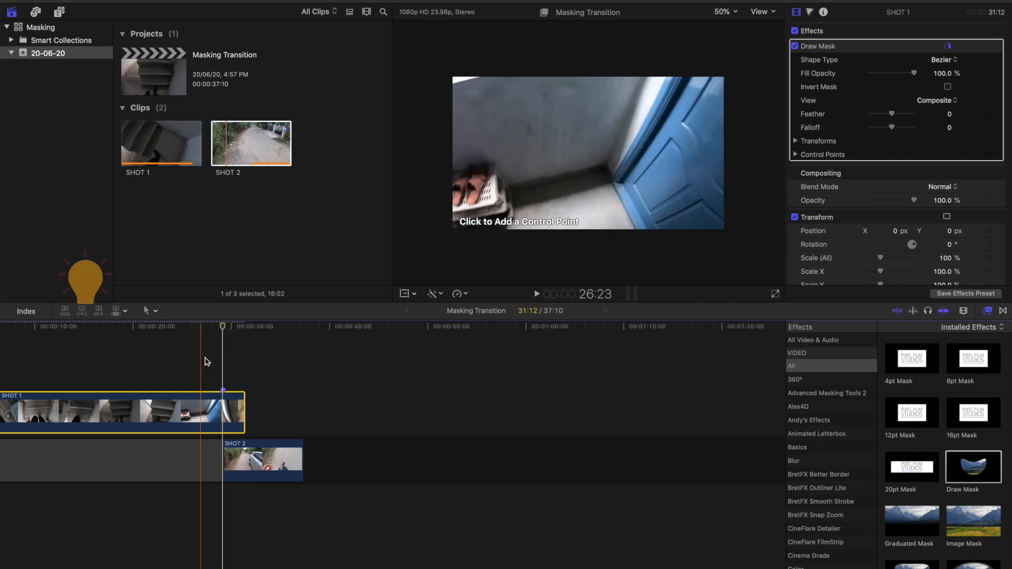
# - Draw a closed narrow mask in the viewer along the door's opening edge, running down its full height and back up
pyautogui.click(633, 31)
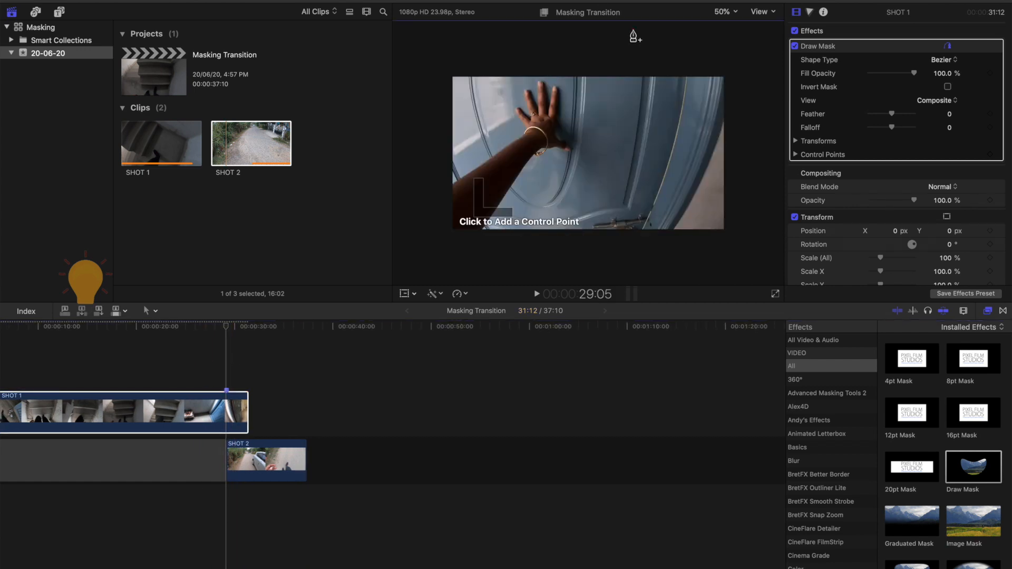
pyautogui.click(685, 76)
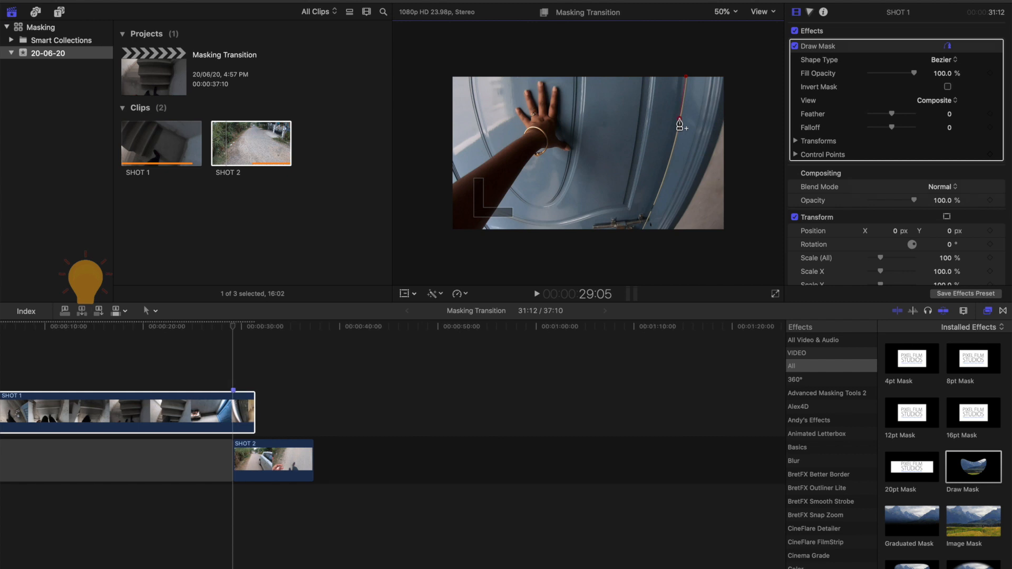
pyautogui.click(673, 142)
pyautogui.click(662, 183)
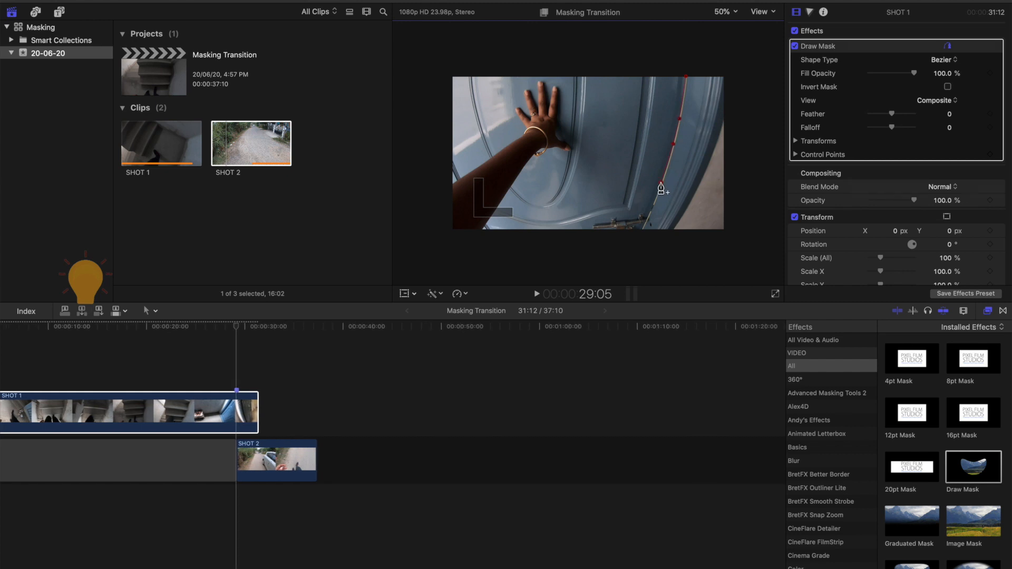
pyautogui.click(644, 222)
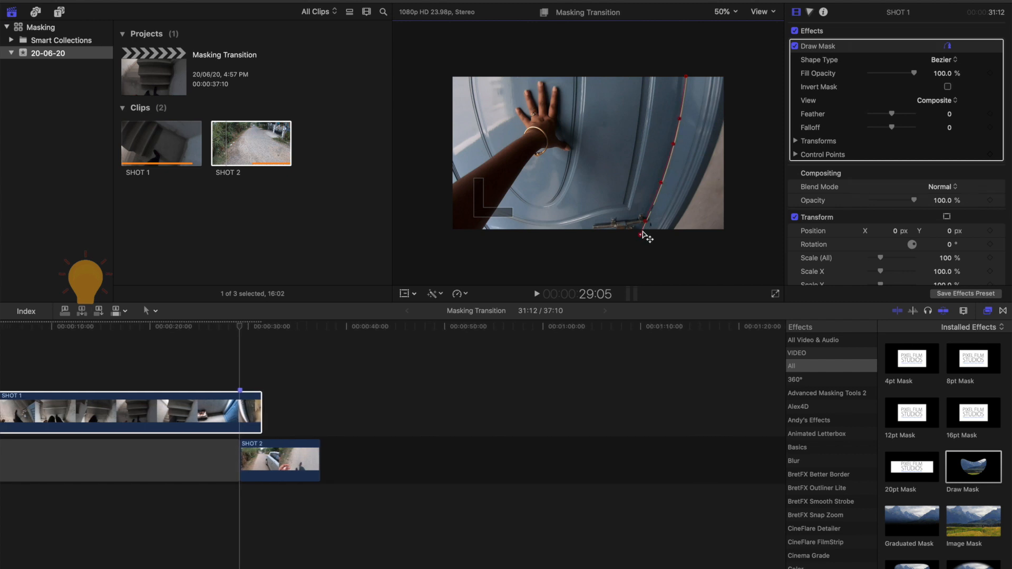
pyautogui.click(670, 164)
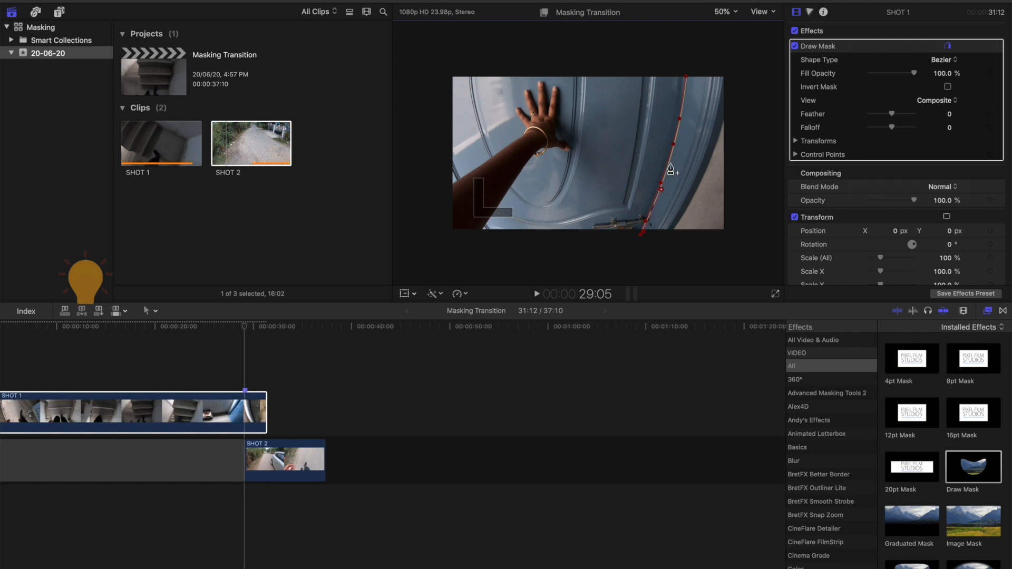
pyautogui.click(684, 105)
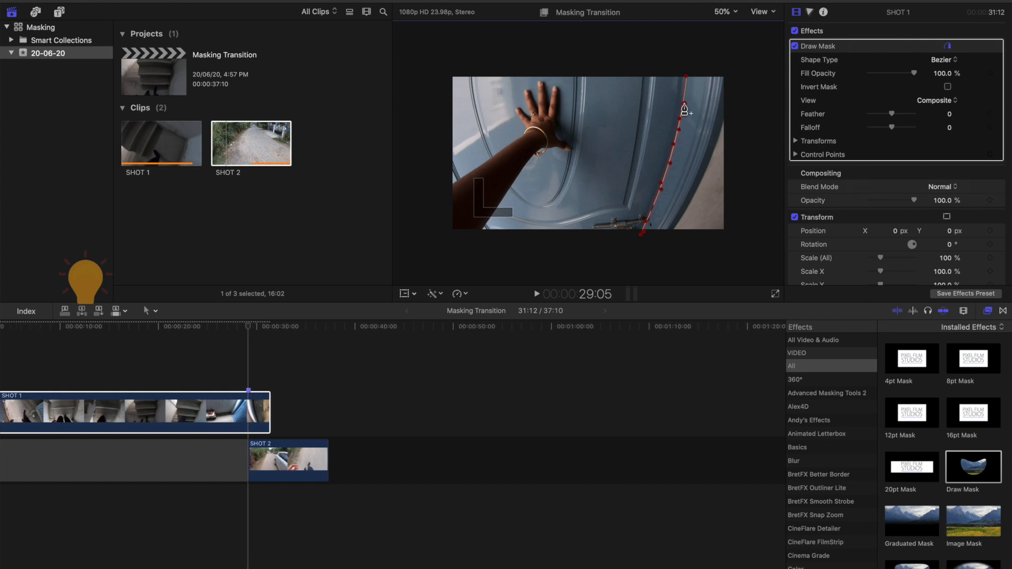
pyautogui.click(689, 64)
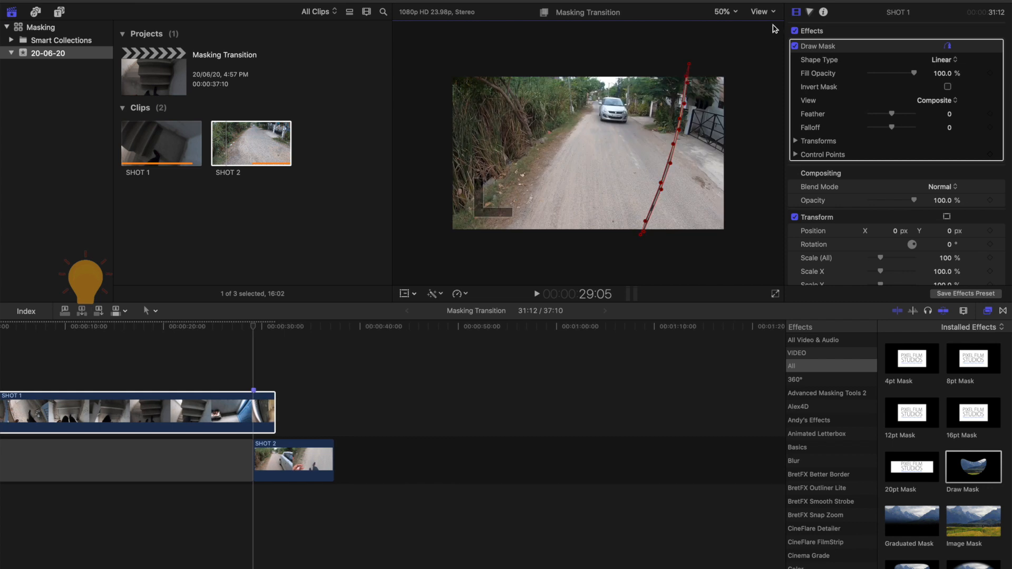
# - Set the mask's shape type to Linear and add keyframes for fill opacity, feather, falloff and control points at 29:05
pyautogui.click(951, 60)
pyautogui.click(951, 61)
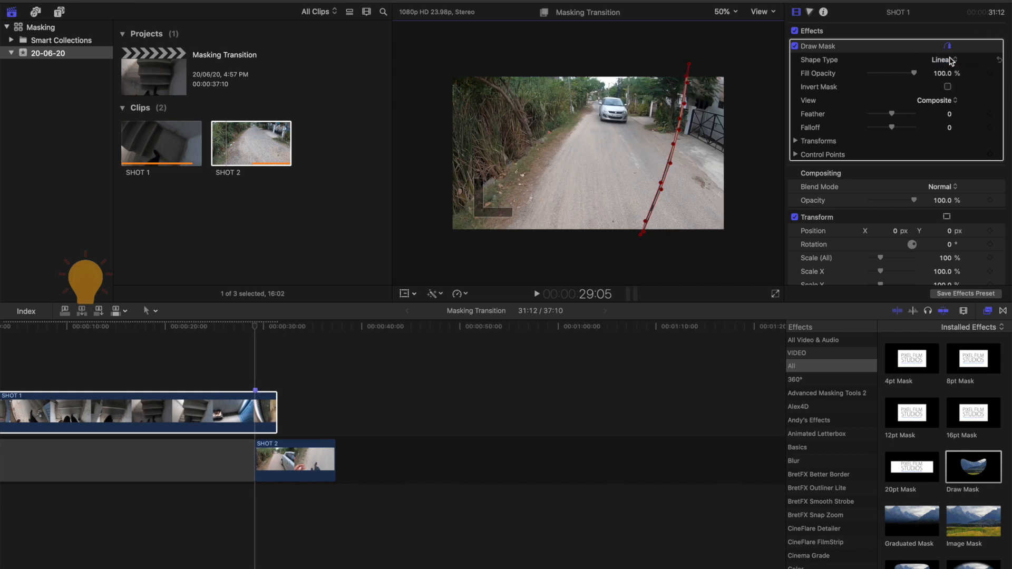
pyautogui.click(990, 73)
pyautogui.click(989, 114)
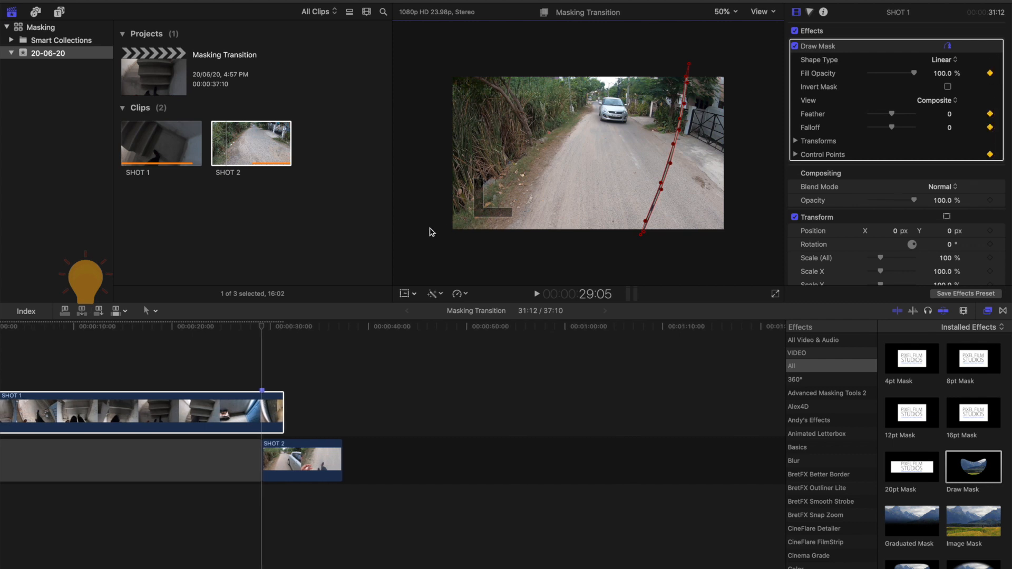
# - Set the mask's fill opacity to 0% one frame earlier, at 29:04, and compare it with the next frame
pyautogui.press('Left')
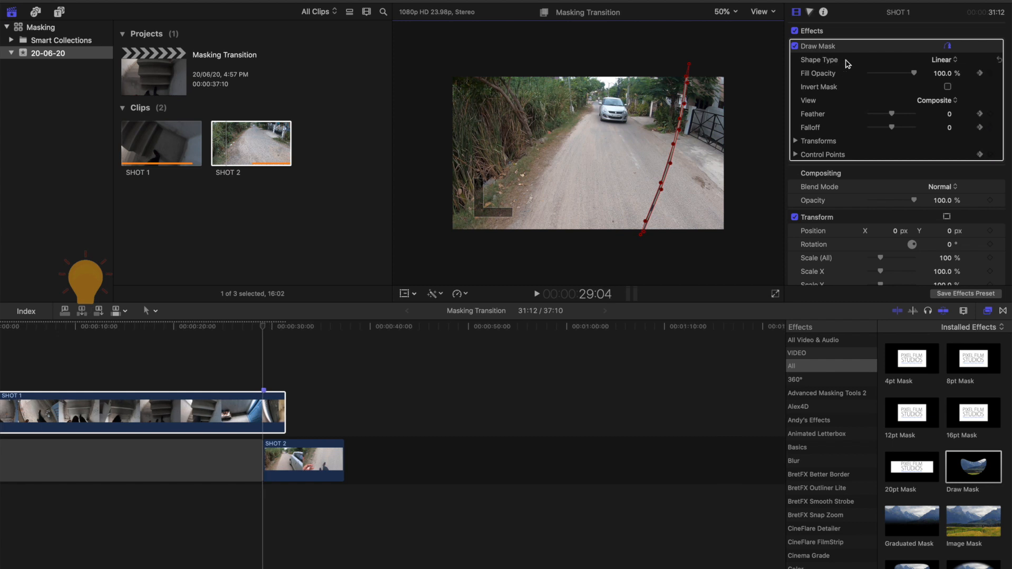
pyautogui.moveTo(928, 76); pyautogui.dragTo(896, 76)
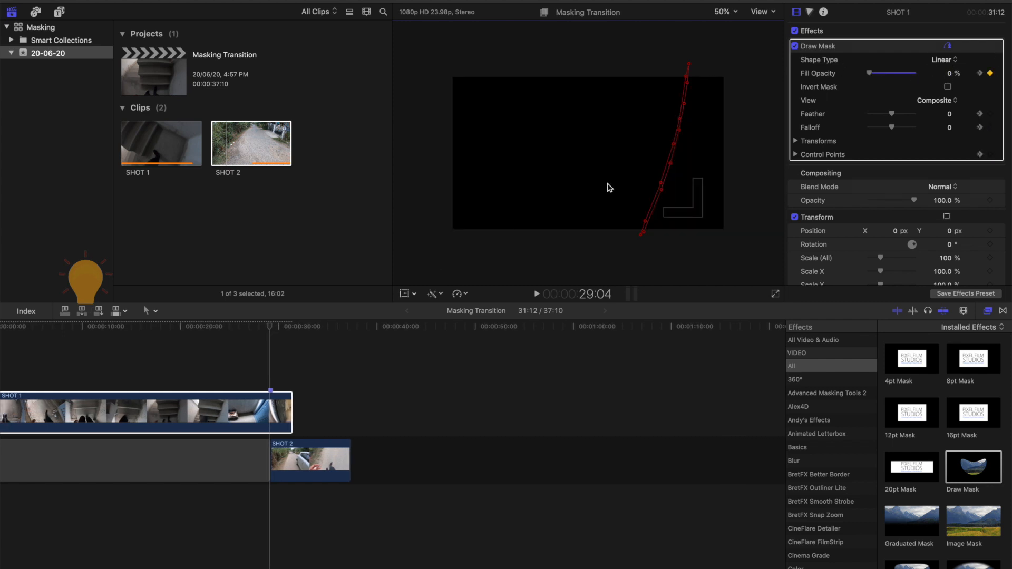
pyautogui.press('Right')
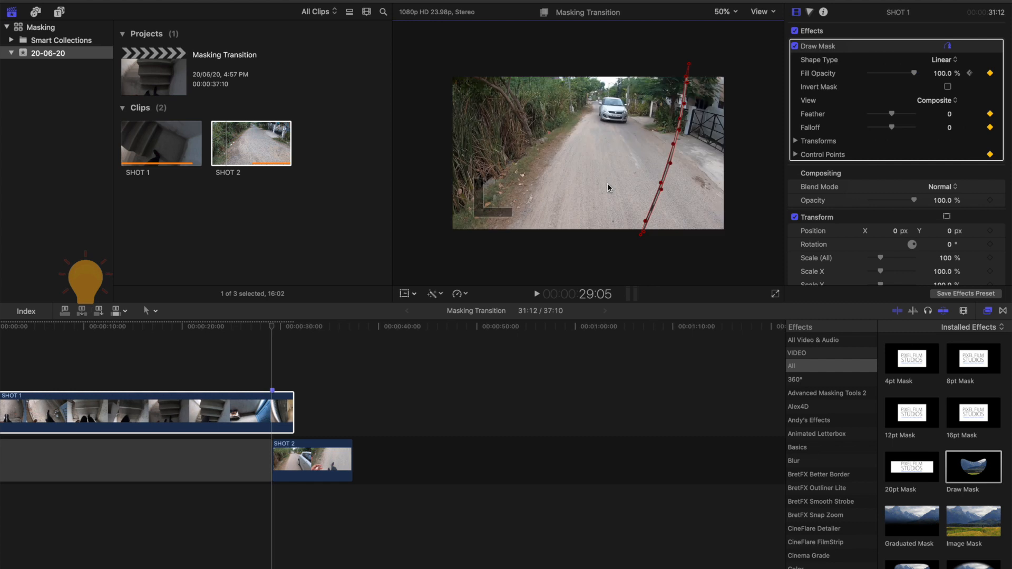
pyautogui.click(273, 407)
pyautogui.press('Left')
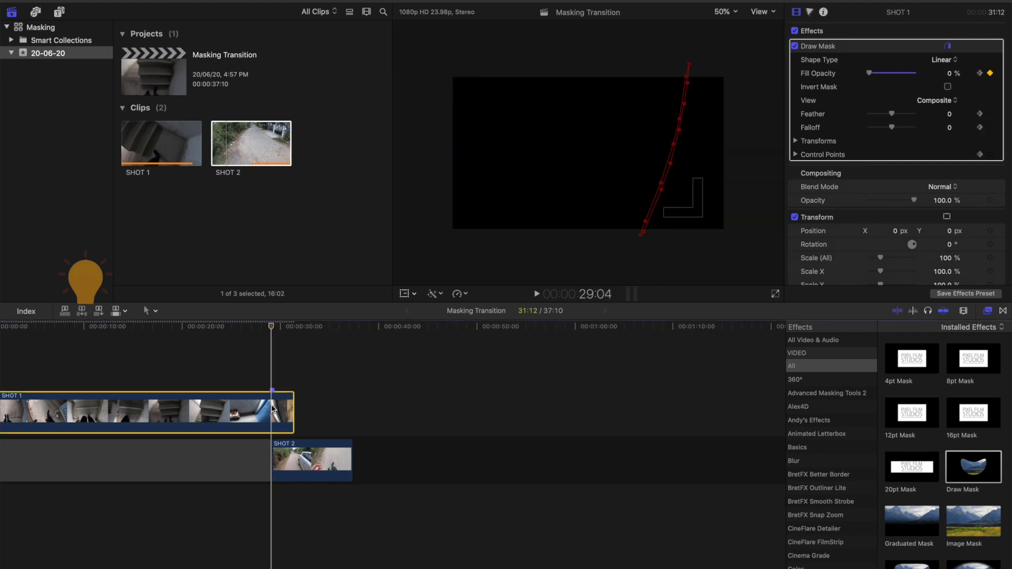
# - Invert the Draw Mask on SHOT 1 at 29:04 and check the result one frame further, at 29:05
pyautogui.click(949, 86)
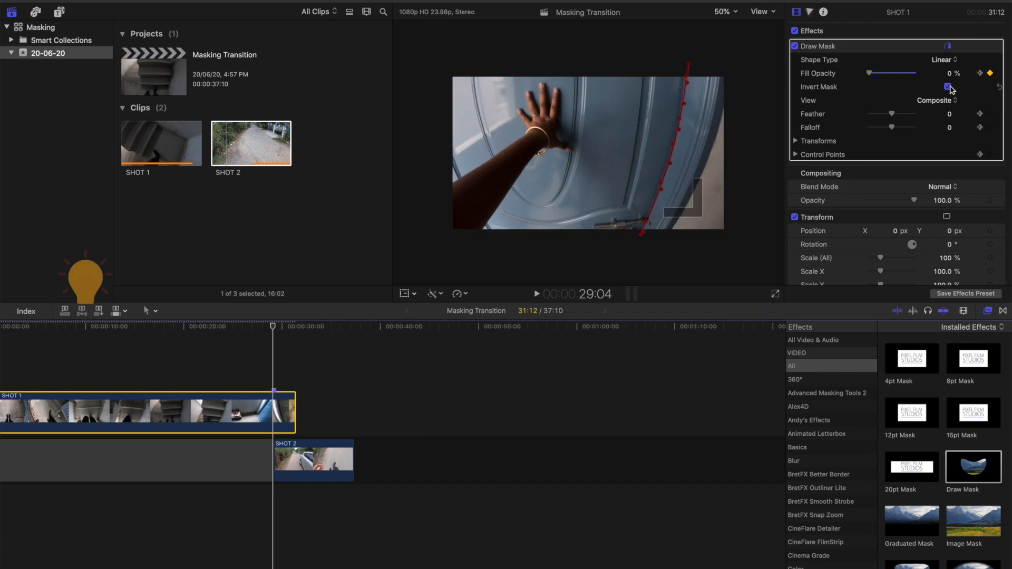
pyautogui.press('Right')
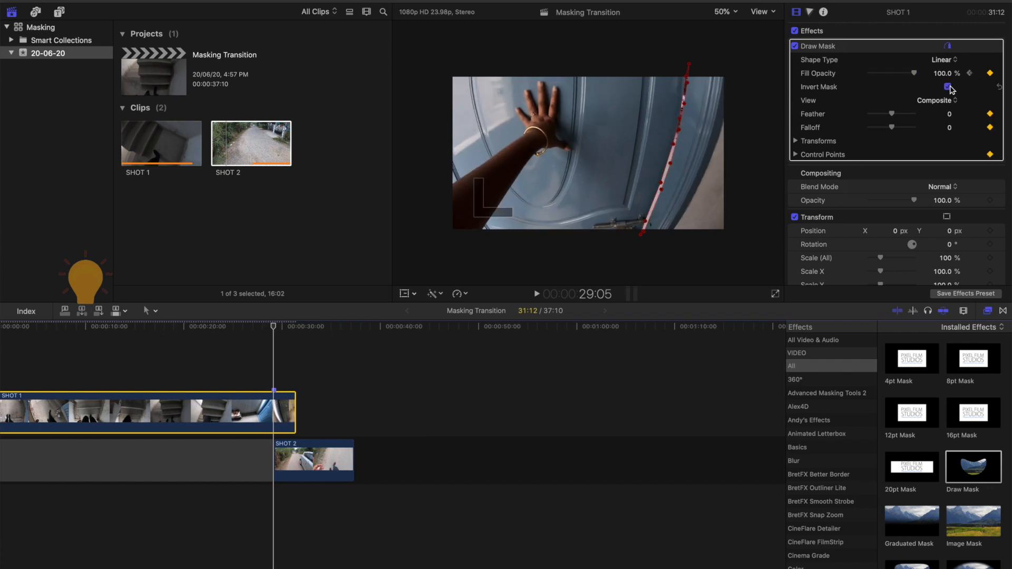
# - At 29:06, shift the mask's upper control points on the door-frame side outward to fit the door gap
pyautogui.press('Right')
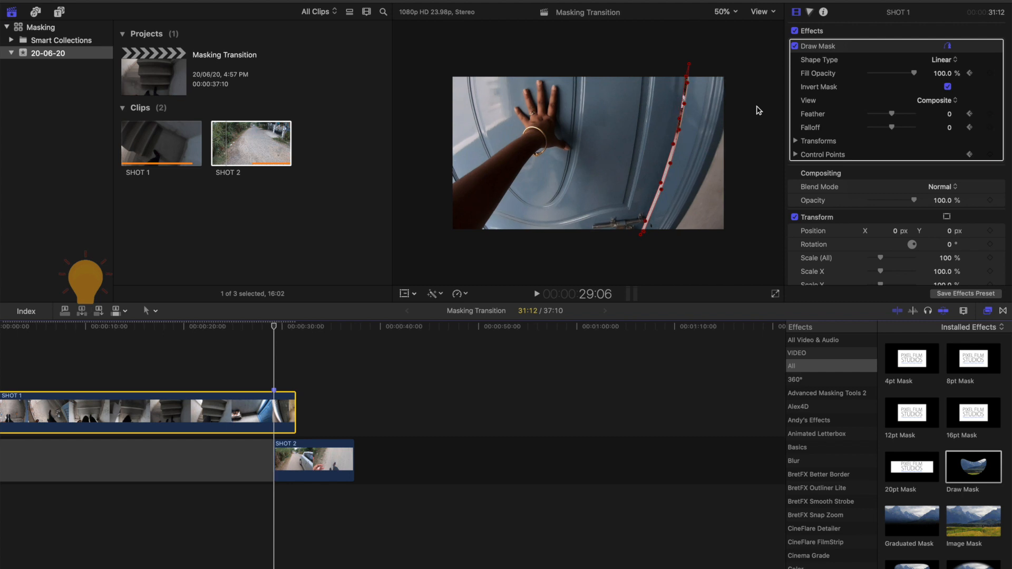
pyautogui.moveTo(681, 127); pyautogui.dragTo(683, 136)
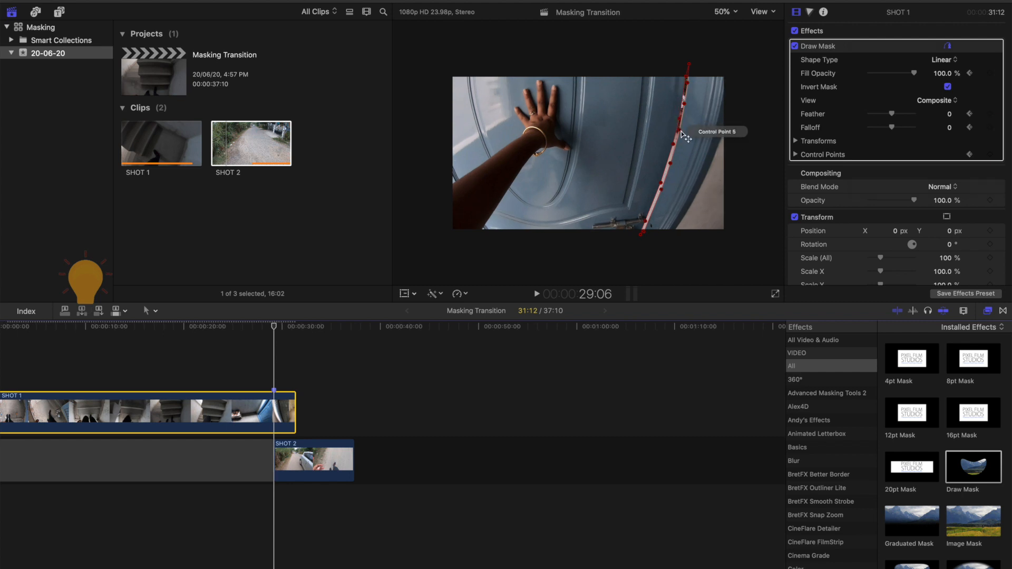
pyautogui.press('super+z')
pyautogui.press('super+equal')
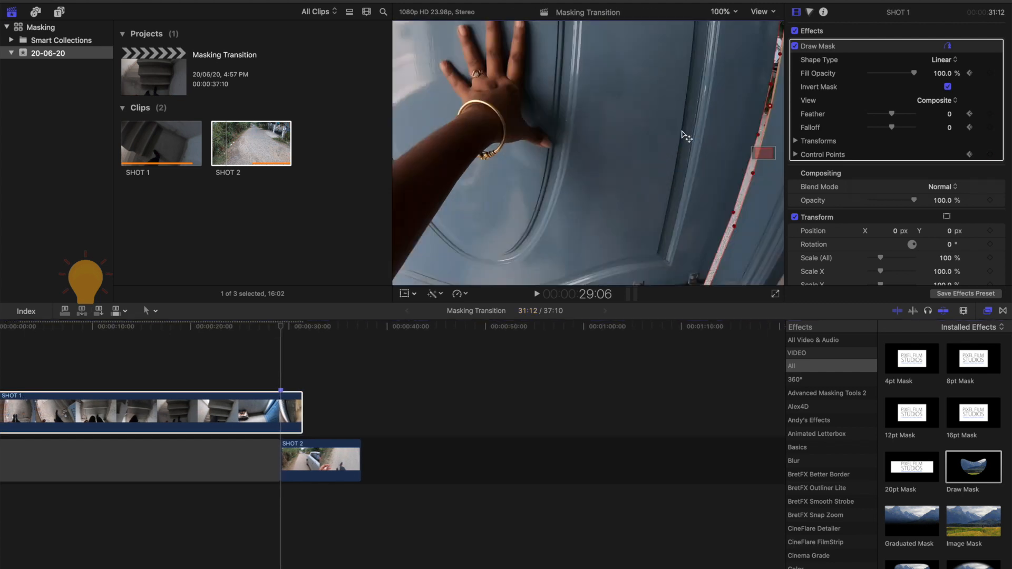
pyautogui.moveTo(770, 107); pyautogui.dragTo(772, 108)
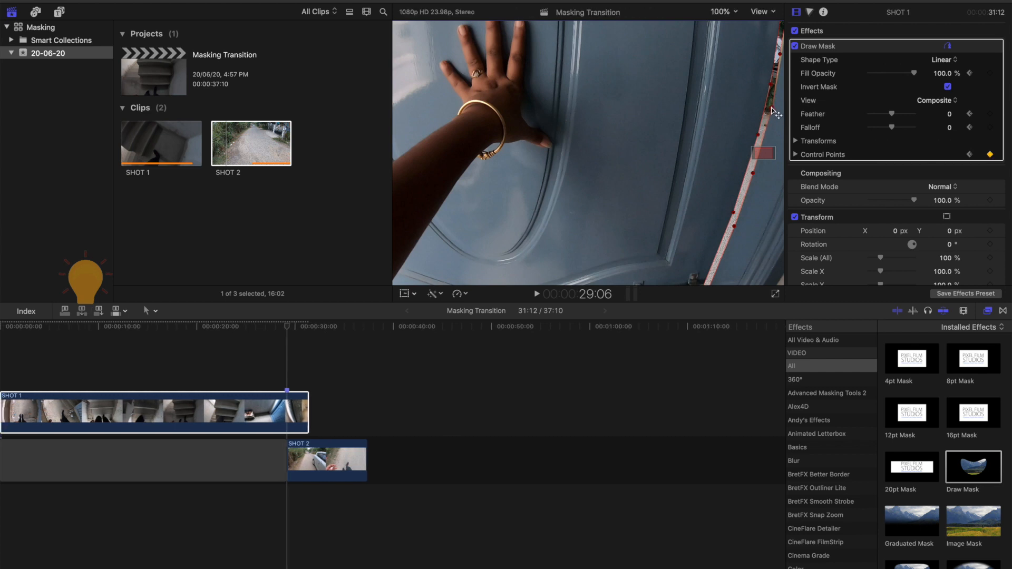
pyautogui.hscroll(5, 765, 147)
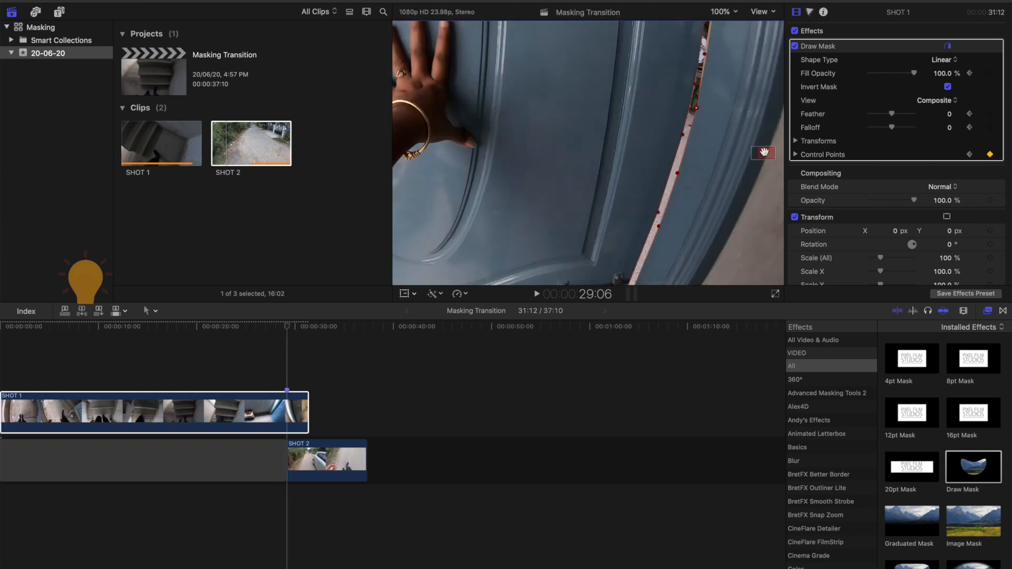
pyautogui.scroll(3, 764, 153)
pyautogui.moveTo(705, 74); pyautogui.dragTo(708, 74)
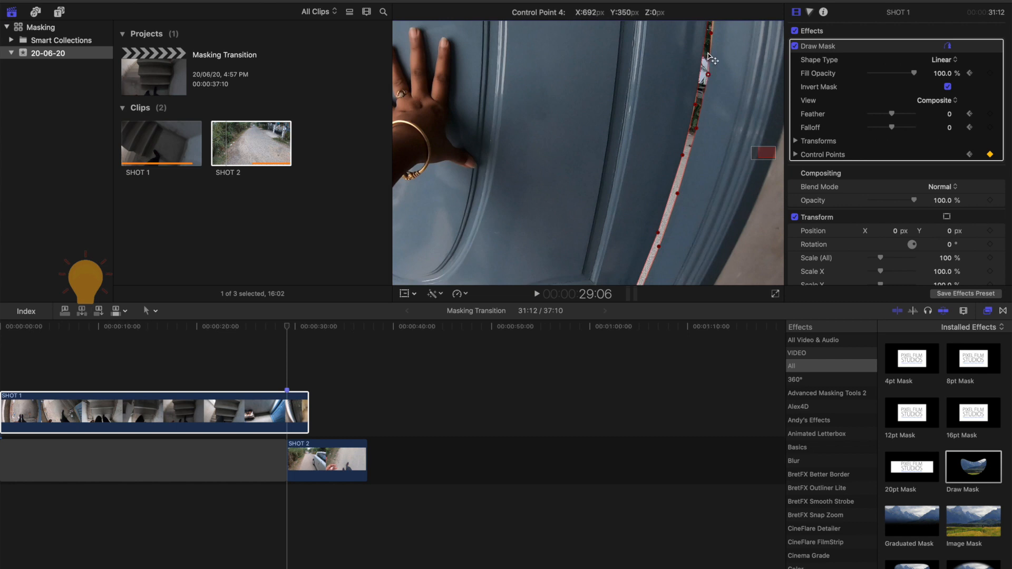
pyautogui.moveTo(711, 33); pyautogui.dragTo(713, 30)
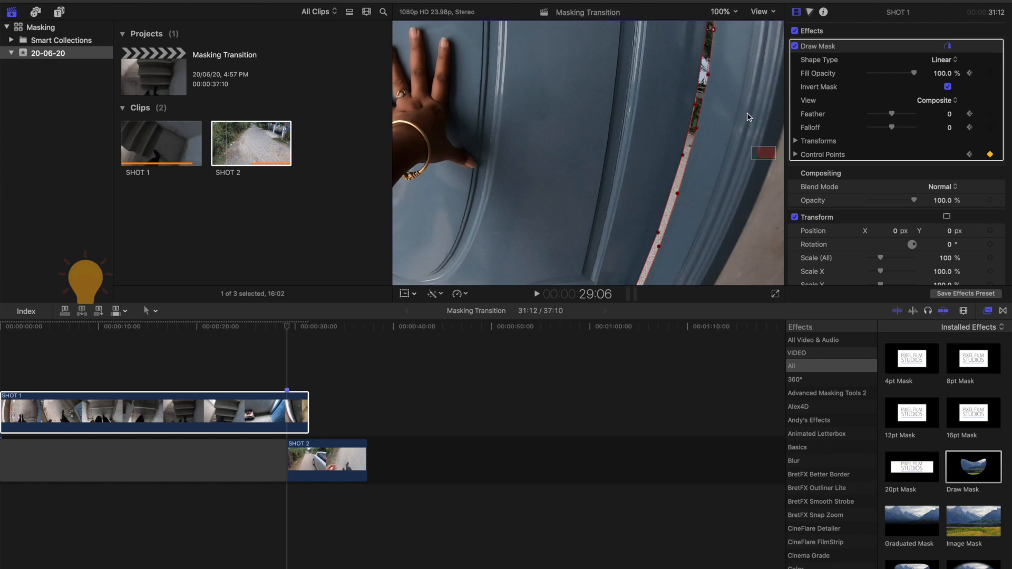
pyautogui.press('super+minus')
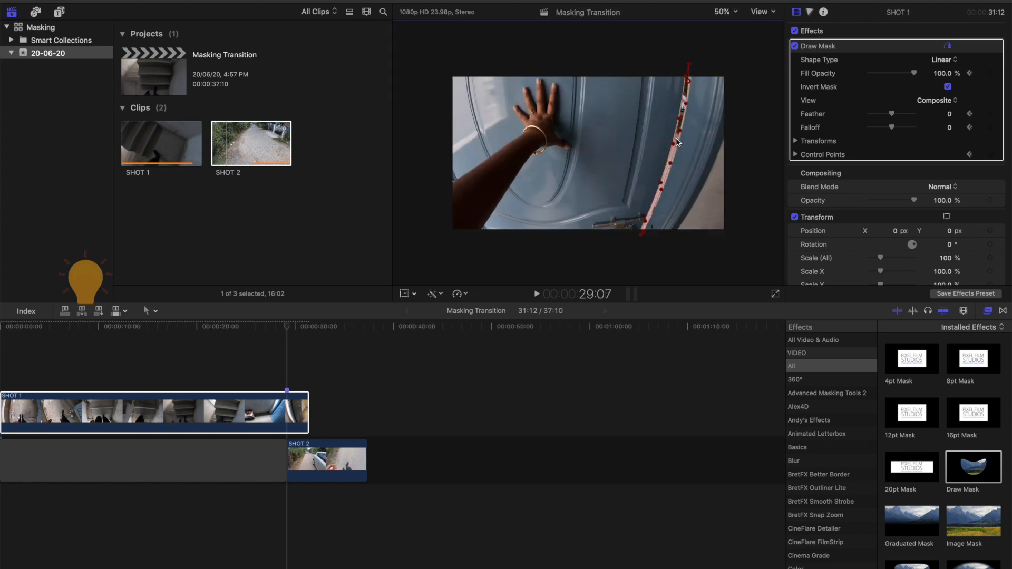
# - At 29:07, adjust the mask's control points along both edges and at its lower end to fit the widening gap
pyautogui.press('super+equal')
pyautogui.moveTo(734, 226); pyautogui.dragTo(738, 229)
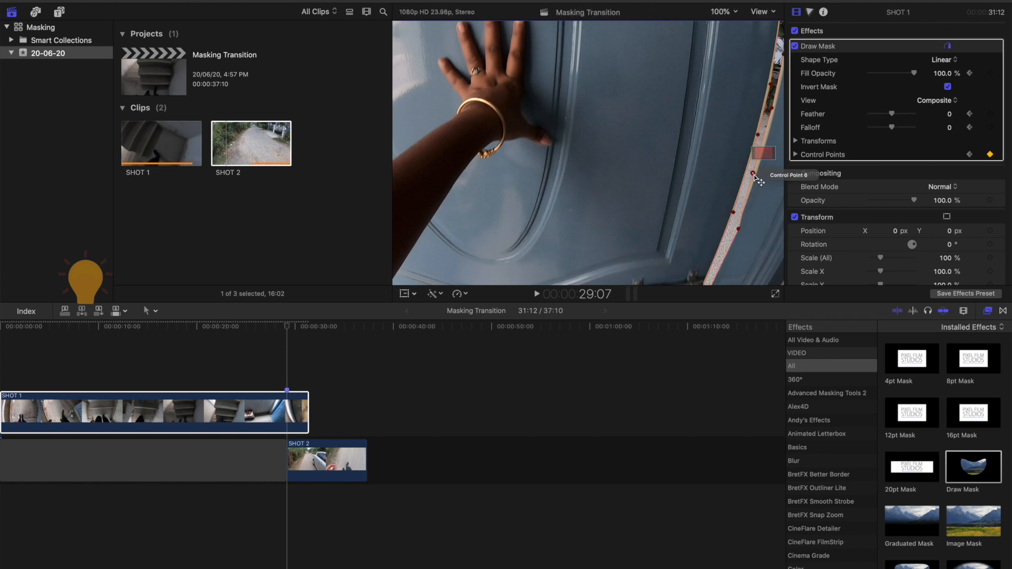
pyautogui.hscroll(3, 766, 152)
pyautogui.moveTo(701, 130); pyautogui.dragTo(691, 106)
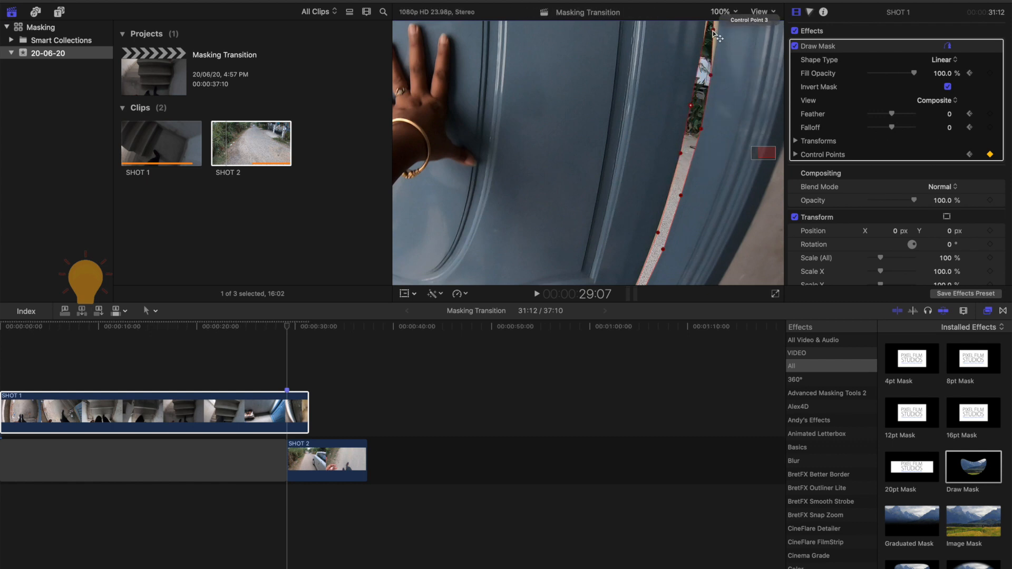
pyautogui.scroll(-3, 760, 178)
pyautogui.scroll(-5, 761, 178)
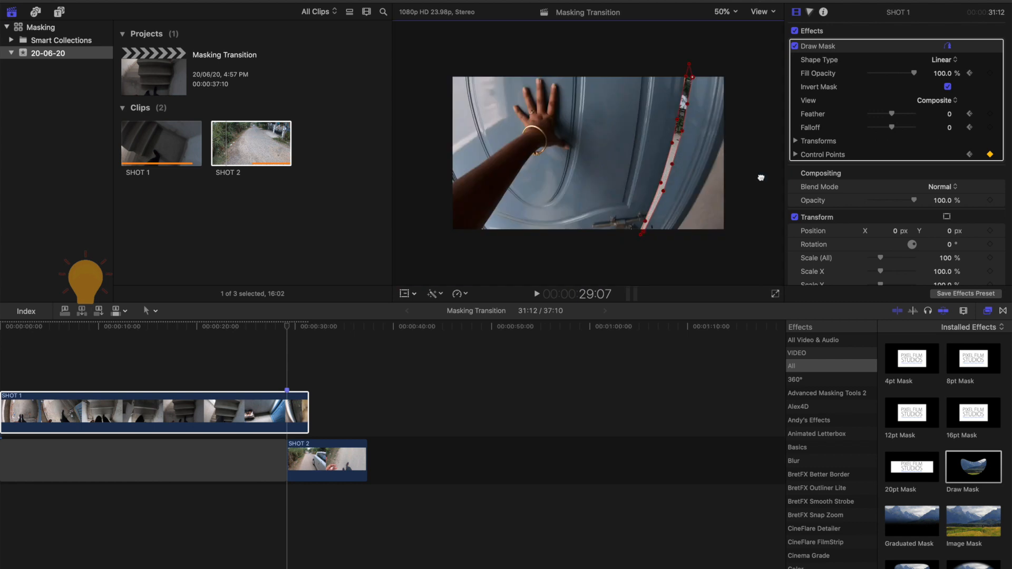
pyautogui.moveTo(644, 238); pyautogui.dragTo(639, 241)
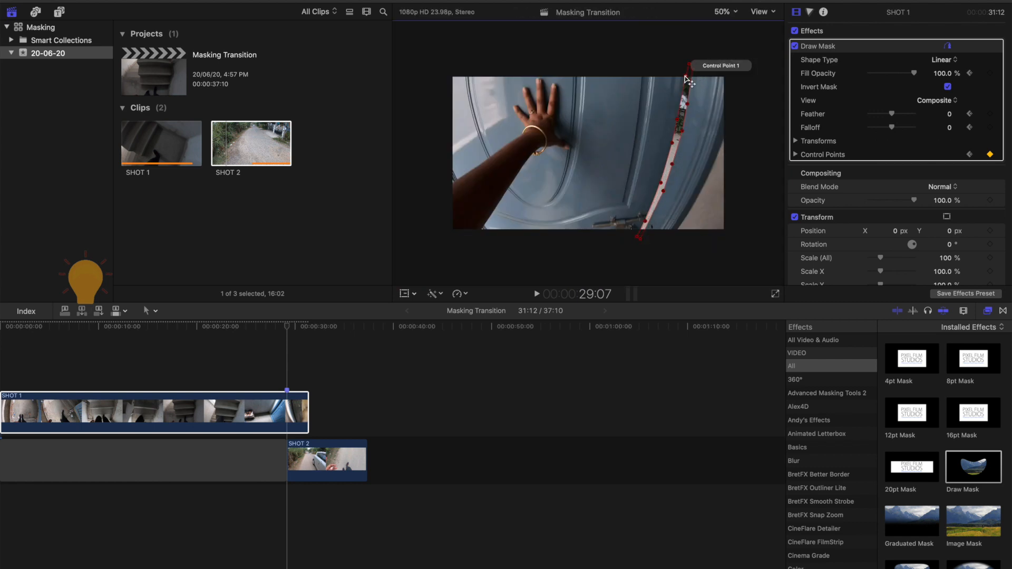
# - At 29:08, widen the mask by moving control points on its door side, frame side and upper end to the gap's edges
pyautogui.press('Right')
pyautogui.scroll(3, 726, 174)
pyautogui.scroll(-2, 727, 174)
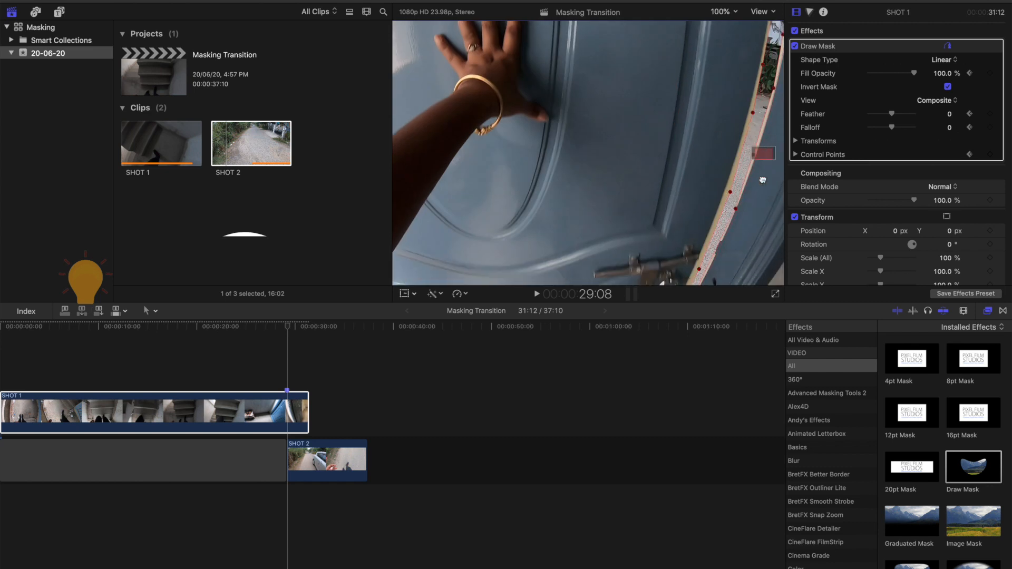
pyautogui.click(730, 193)
pyautogui.moveTo(731, 192); pyautogui.dragTo(725, 185)
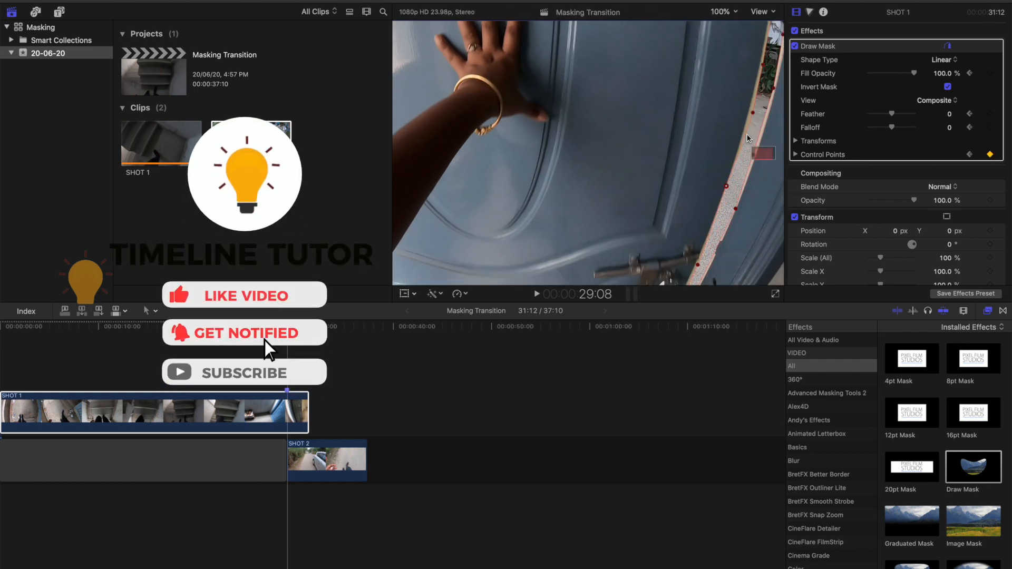
pyautogui.moveTo(774, 88); pyautogui.dragTo(780, 98)
pyautogui.click(743, 189)
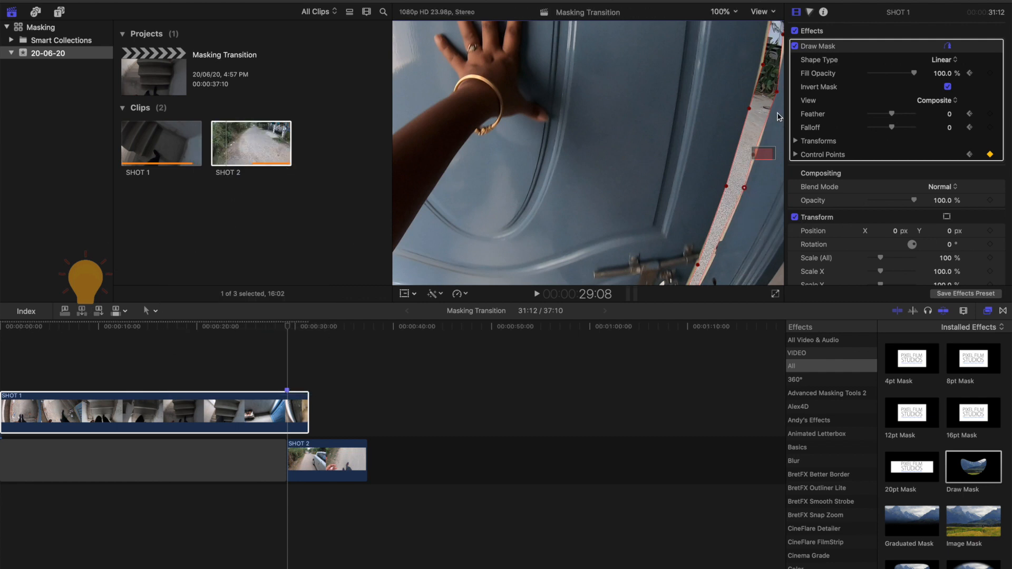
pyautogui.hotkey('shift', 'z')
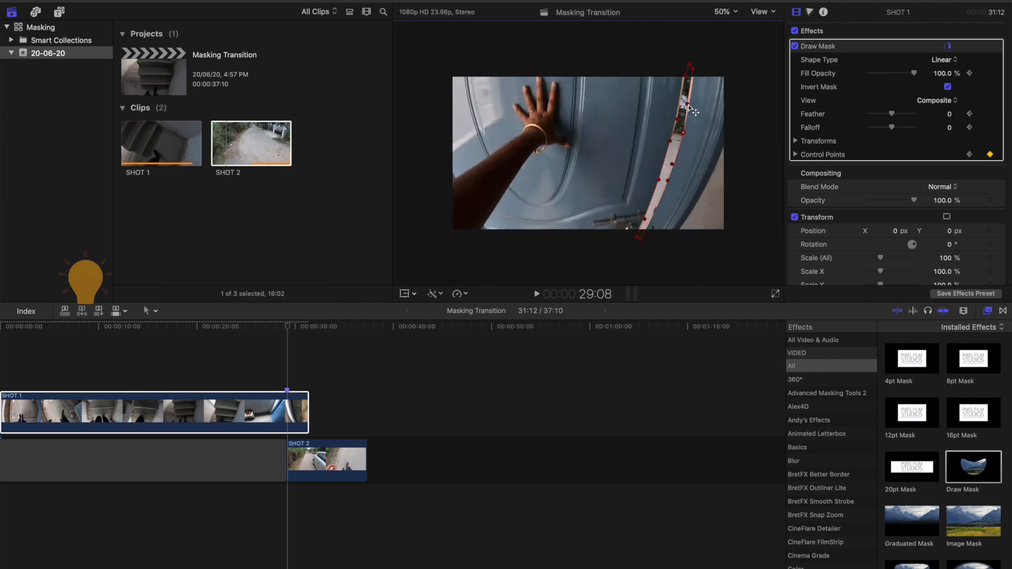
pyautogui.moveTo(692, 69); pyautogui.dragTo(683, 70)
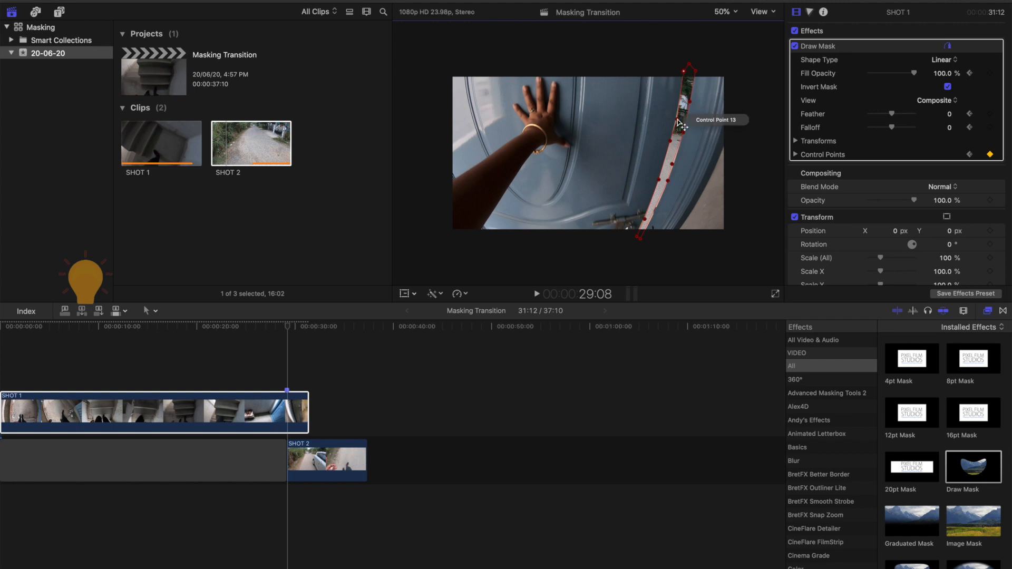
# - At 29:09, reshape the mask's frame side, then move its door-side points and upper and lower corners to the door's edge
pyautogui.press('Right')
pyautogui.click(639, 237)
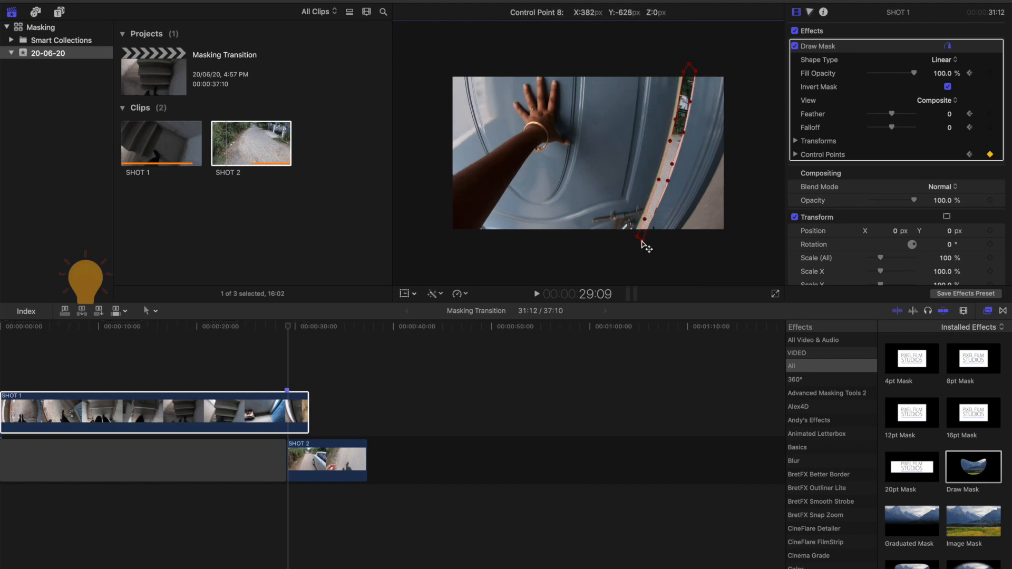
pyautogui.click(672, 164)
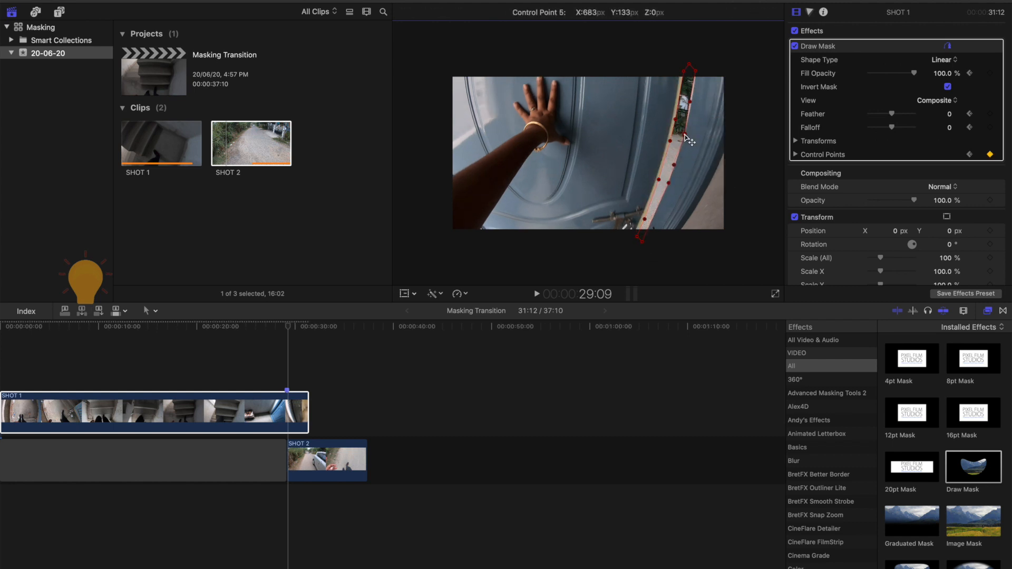
pyautogui.click(695, 71)
pyautogui.moveTo(696, 70); pyautogui.dragTo(681, 62)
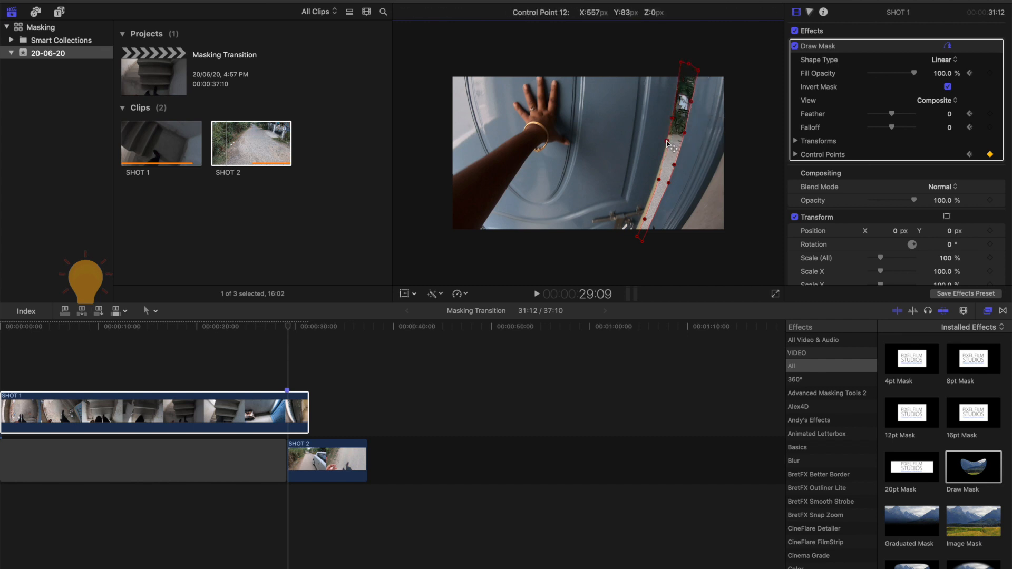
pyautogui.moveTo(638, 236); pyautogui.dragTo(632, 238)
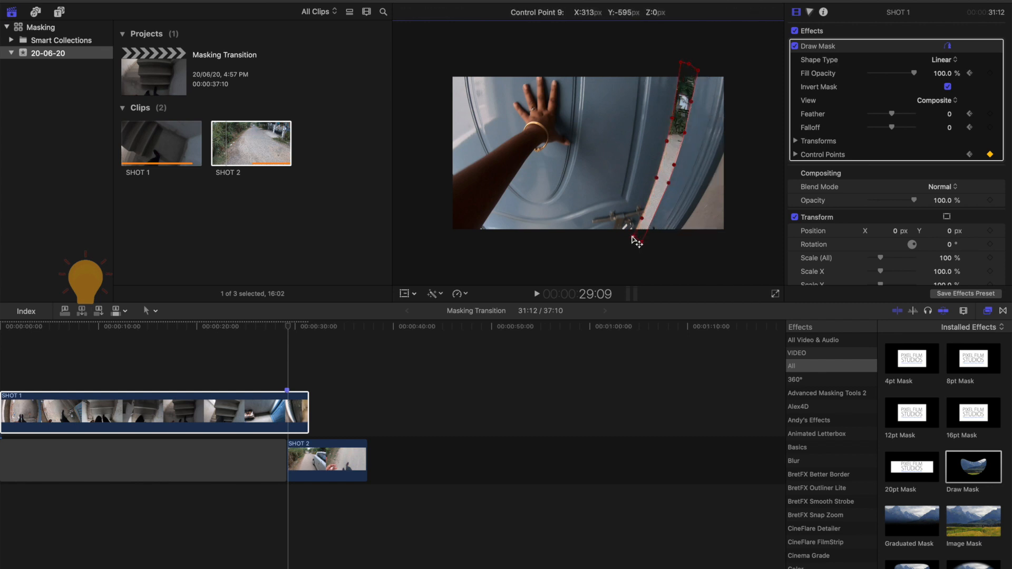
# - At 29:10, move the mask's door-side control points onto the opening door's edge
pyautogui.press('Right')
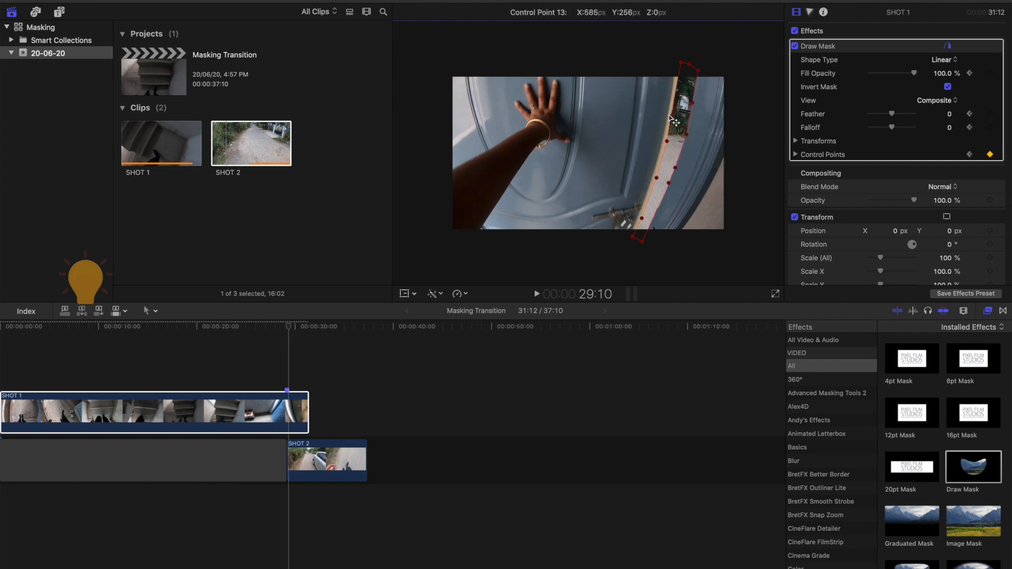
pyautogui.moveTo(670, 117); pyautogui.dragTo(672, 104)
pyautogui.moveTo(645, 208); pyautogui.dragTo(642, 207)
# - At 29:11, undo the shift of the whole mask and instead move its upper door-side control points and corner to the door's edge
pyautogui.press('Right')
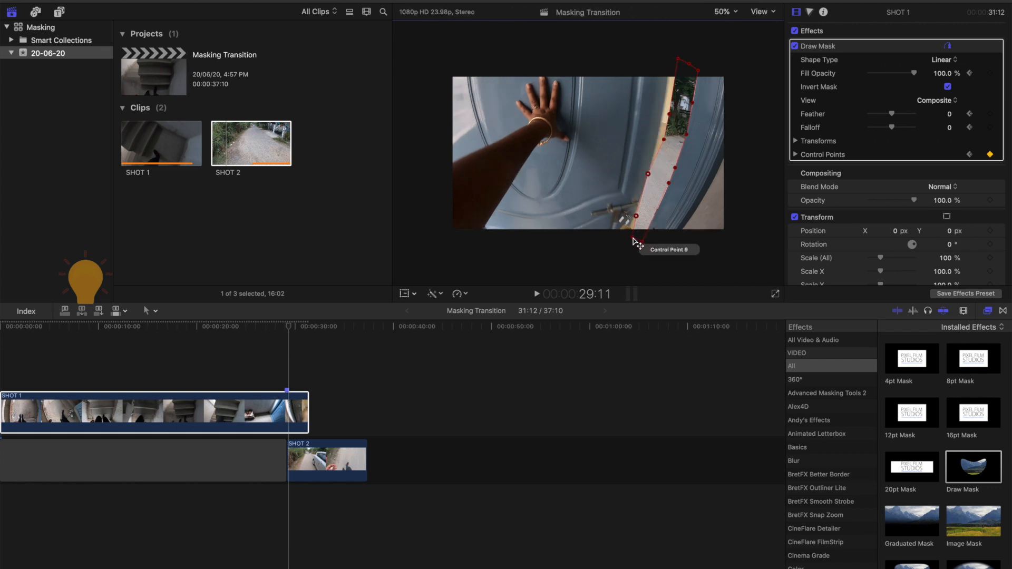
pyautogui.moveTo(674, 104); pyautogui.dragTo(671, 99)
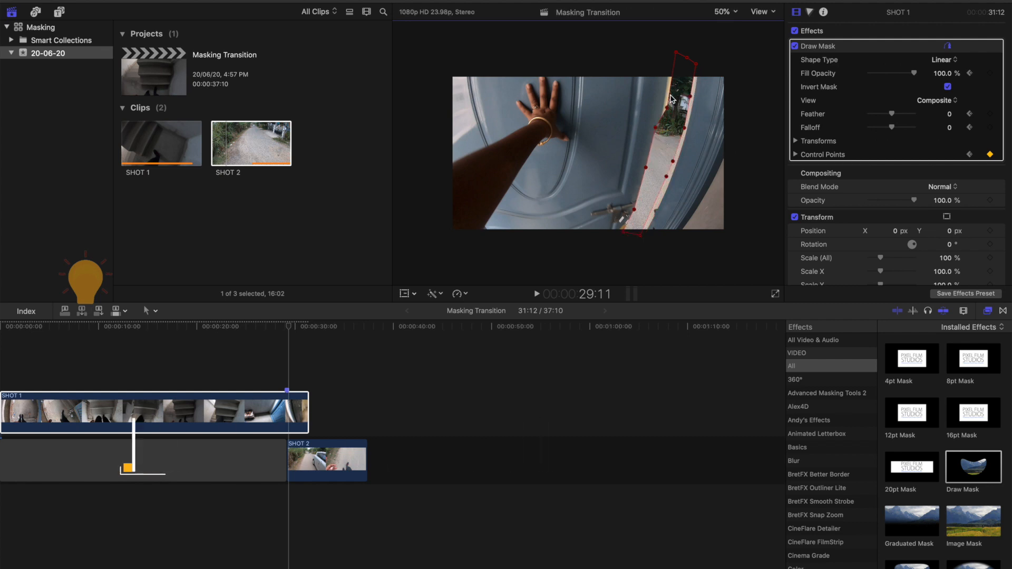
pyautogui.press('super+z')
pyautogui.moveTo(671, 116); pyautogui.dragTo(663, 108)
pyautogui.moveTo(679, 58); pyautogui.dragTo(670, 56)
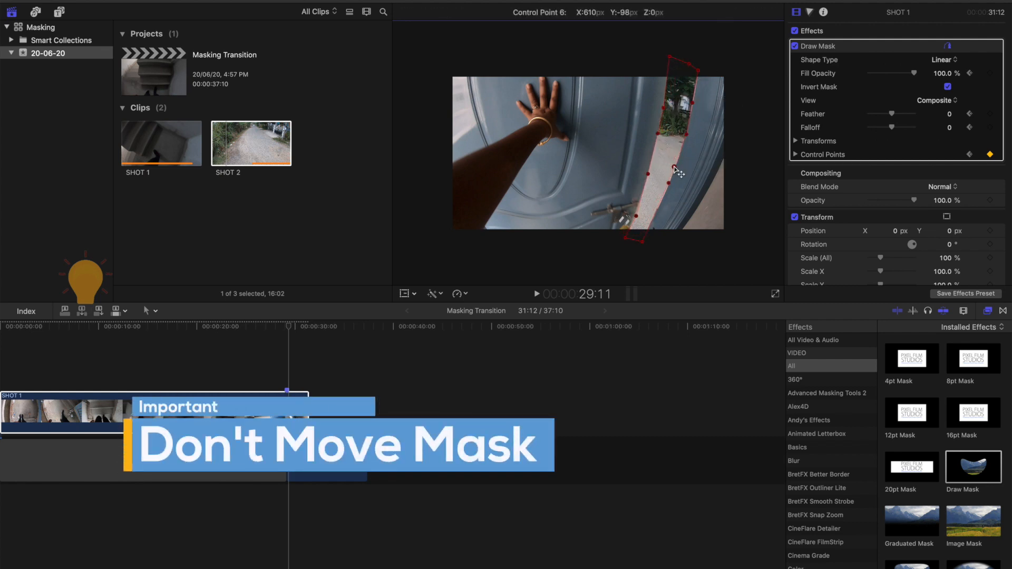
# - At 29:12, move the mask's door-side control points, from the padlock up to the top corner, onto the door's edge
pyautogui.press('Right')
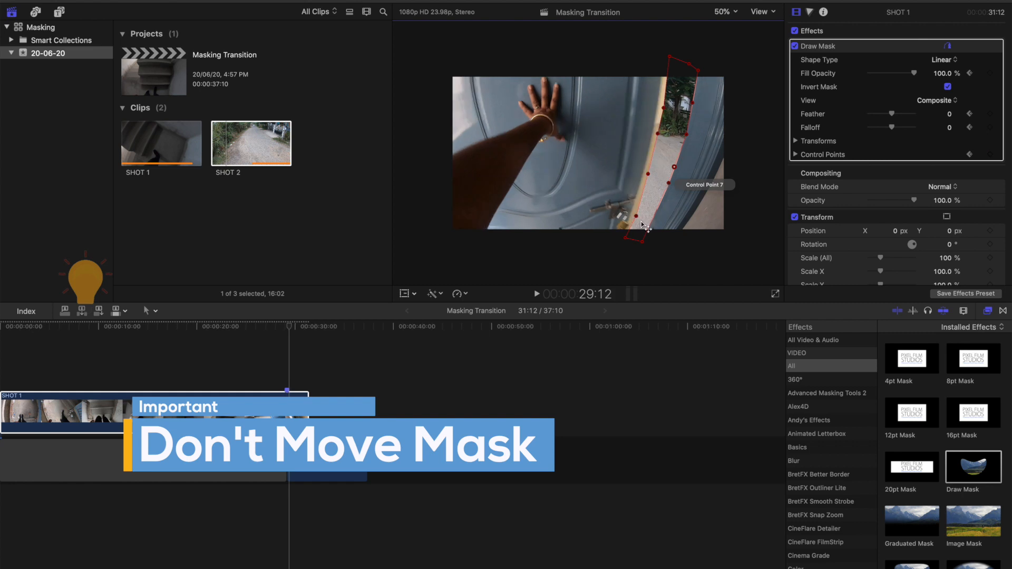
pyautogui.moveTo(642, 225); pyautogui.dragTo(642, 225)
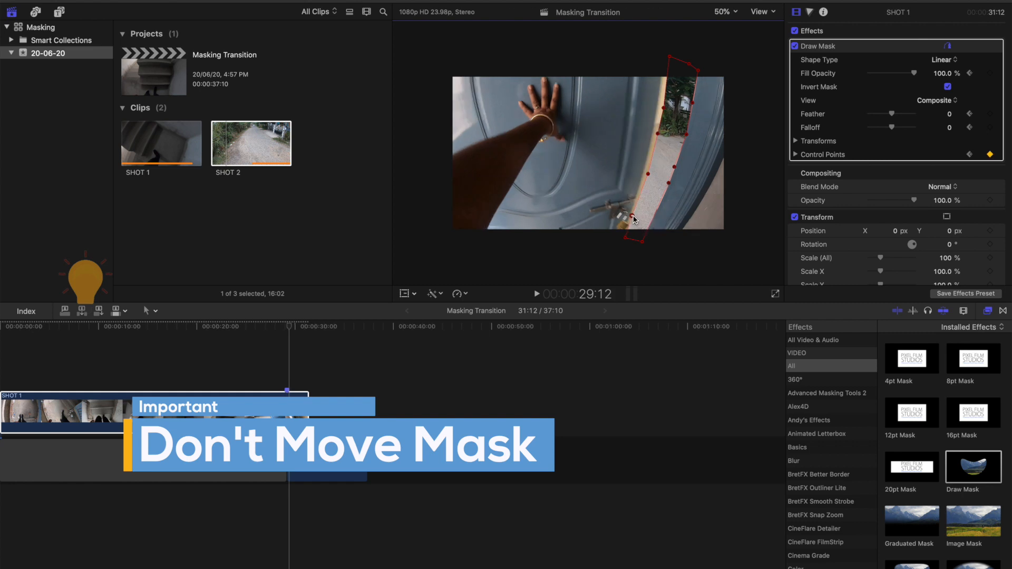
pyautogui.moveTo(648, 173); pyautogui.dragTo(644, 172)
pyautogui.moveTo(657, 133); pyautogui.dragTo(658, 102)
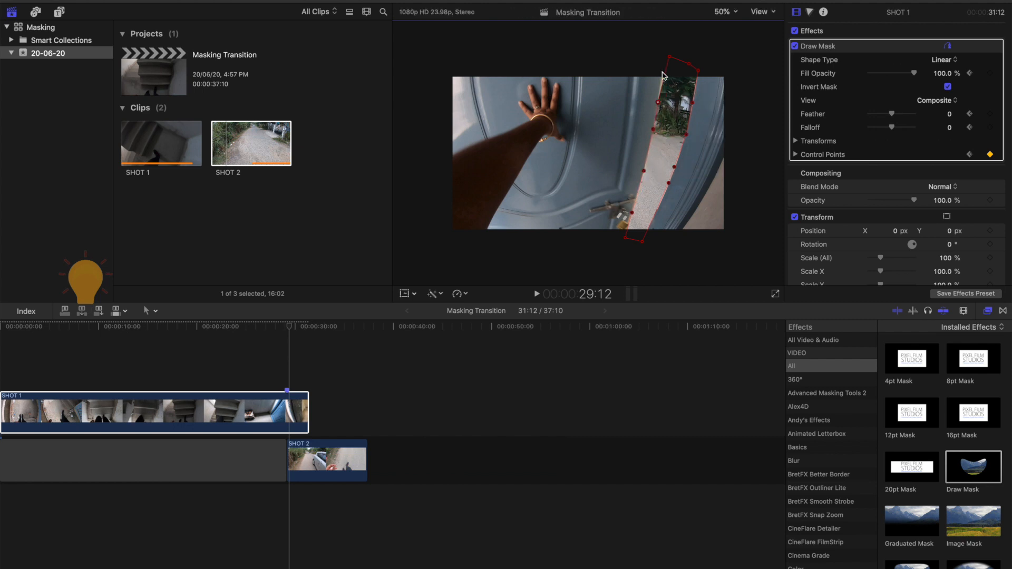
pyautogui.moveTo(665, 58); pyautogui.dragTo(665, 56)
# - At 29:13, shift the mask's entire door side, including the lower and upper corners, to follow the door's edge
pyautogui.press('Right')
pyautogui.click(620, 236)
pyautogui.moveTo(632, 212); pyautogui.dragTo(628, 209)
pyautogui.moveTo(644, 172); pyautogui.dragTo(639, 168)
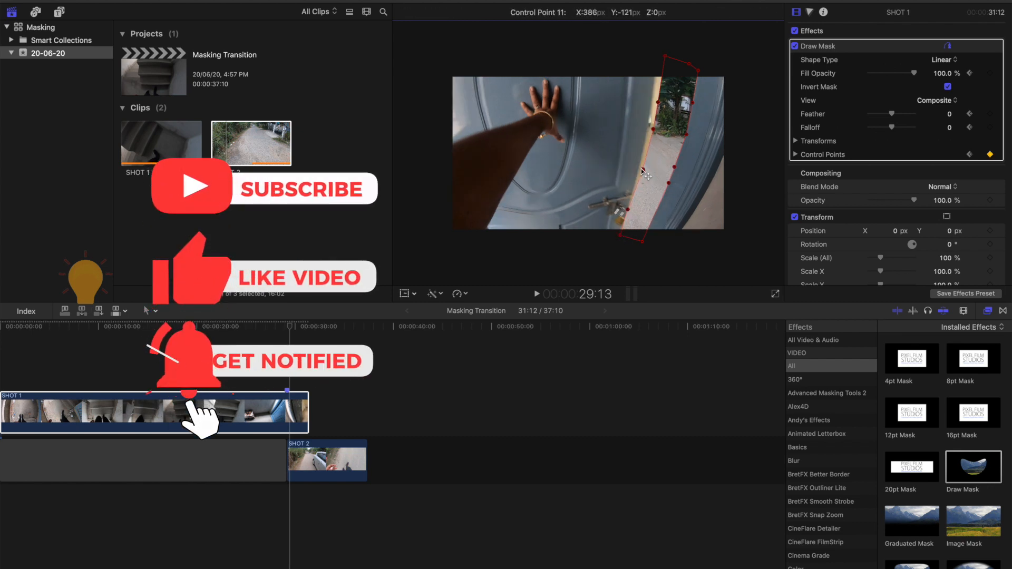
pyautogui.moveTo(656, 133); pyautogui.dragTo(649, 124)
pyautogui.moveTo(665, 55); pyautogui.dragTo(660, 53)
# - At 30:01 and 30:02, move the mask's frame-side control points outward so they line up with the door frame
pyautogui.press('Right')
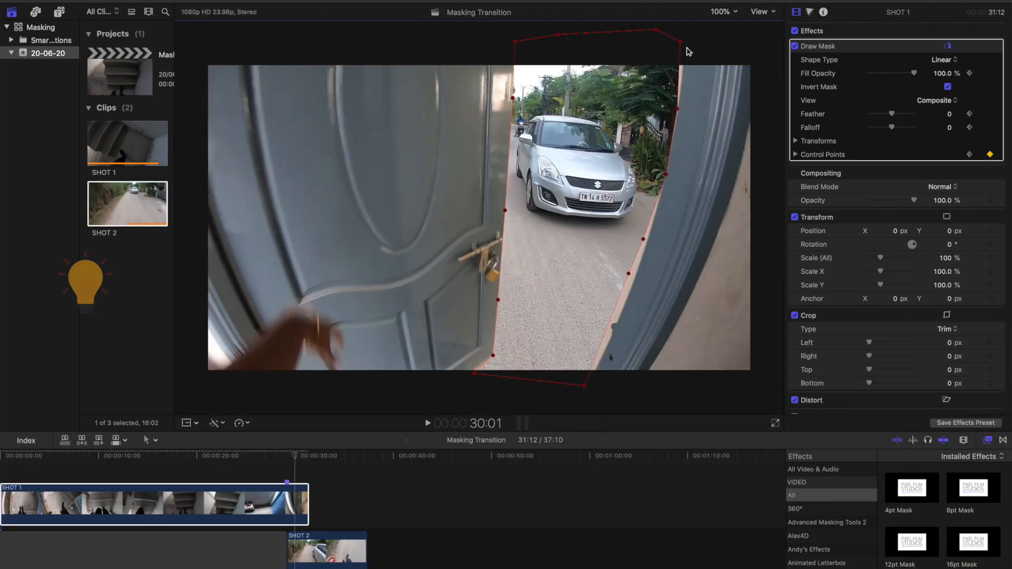
pyautogui.moveTo(629, 273); pyautogui.dragTo(633, 283)
pyautogui.press('Right')
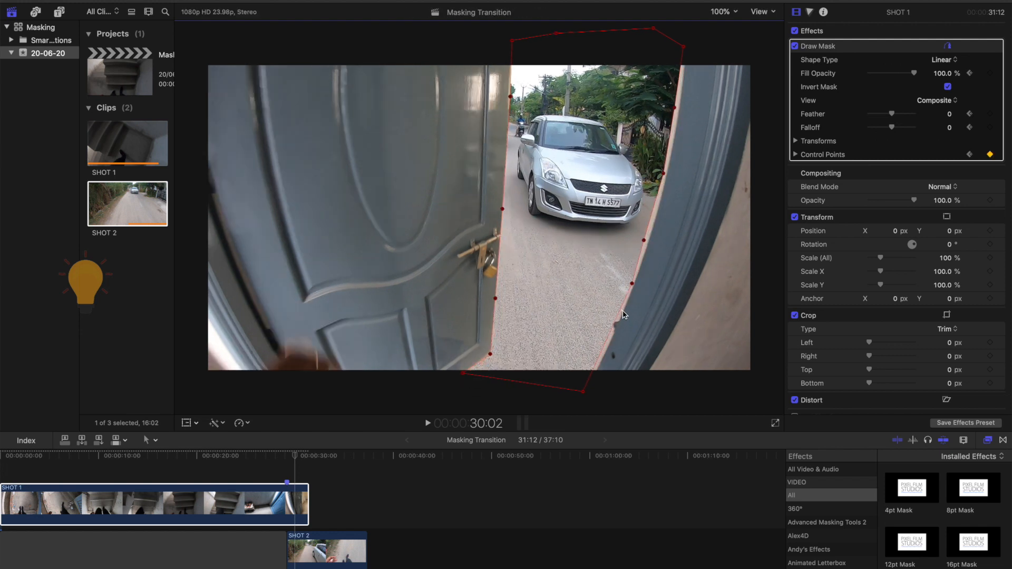
pyautogui.moveTo(644, 240); pyautogui.dragTo(648, 242)
pyautogui.moveTo(664, 173); pyautogui.dragTo(667, 174)
pyautogui.moveTo(674, 108); pyautogui.dragTo(680, 108)
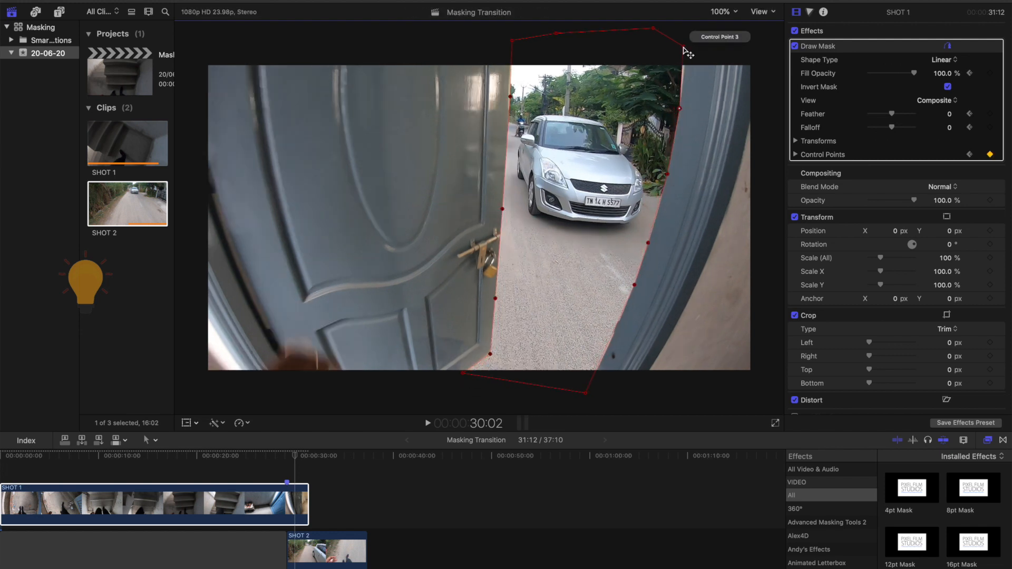
# - At 30:03, fine-tune the mask's frame-side control points and upper corner against the door frame
pyautogui.press('Right')
pyautogui.moveTo(634, 285)
pyautogui.mouseDown()
pyautogui.moveTo(640, 296)
pyautogui.moveTo(635, 287)
pyautogui.mouseUp()
pyautogui.moveTo(674, 108); pyautogui.dragTo(681, 112)
pyautogui.moveTo(684, 51); pyautogui.dragTo(686, 53)
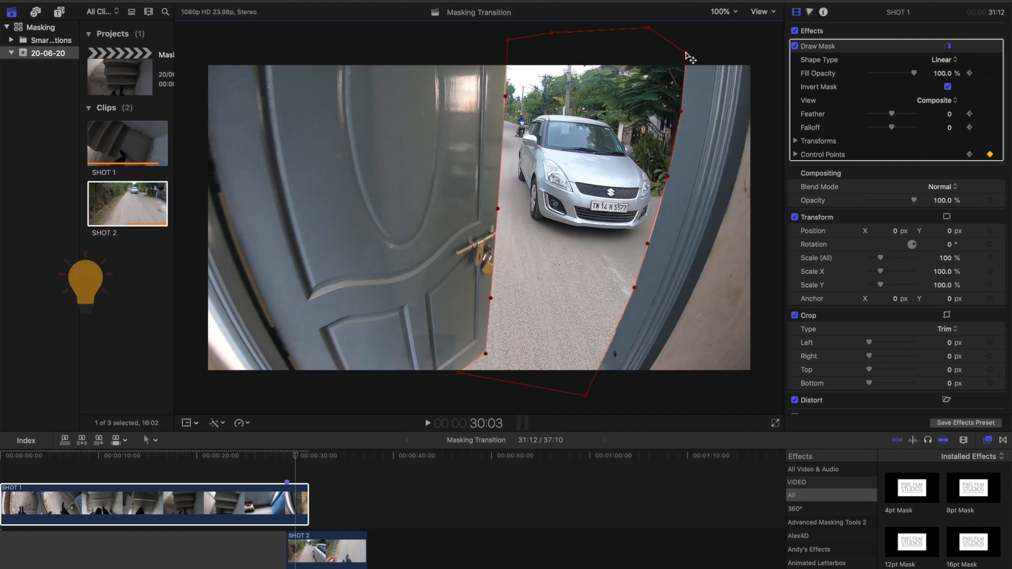
# - At 30:04, move the mask's frame-side control points outward onto the inner edge of the door frame
pyautogui.press('Right')
pyautogui.moveTo(647, 244); pyautogui.dragTo(649, 245)
pyautogui.moveTo(663, 174); pyautogui.dragTo(672, 180)
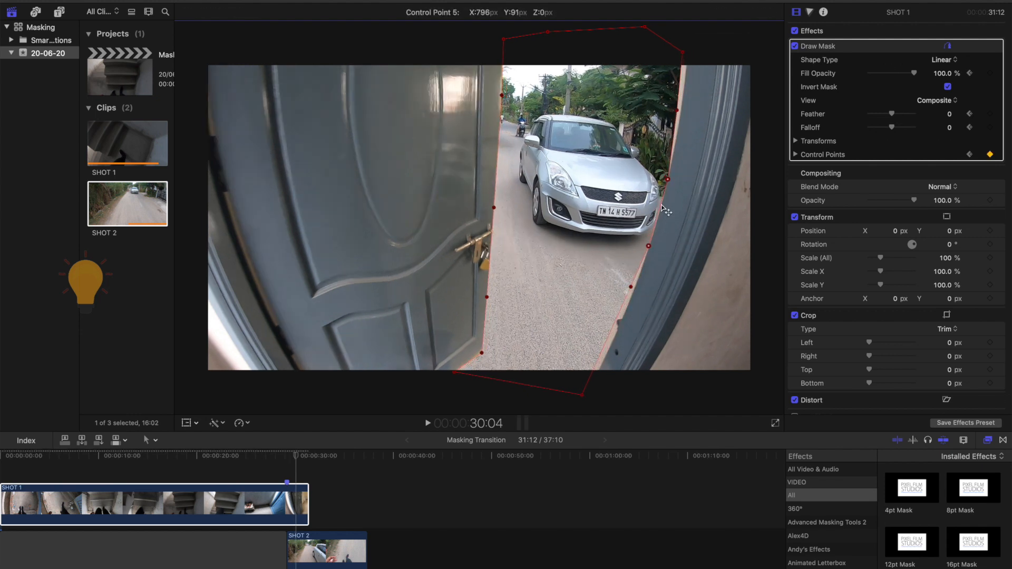
pyautogui.moveTo(681, 112); pyautogui.dragTo(681, 111)
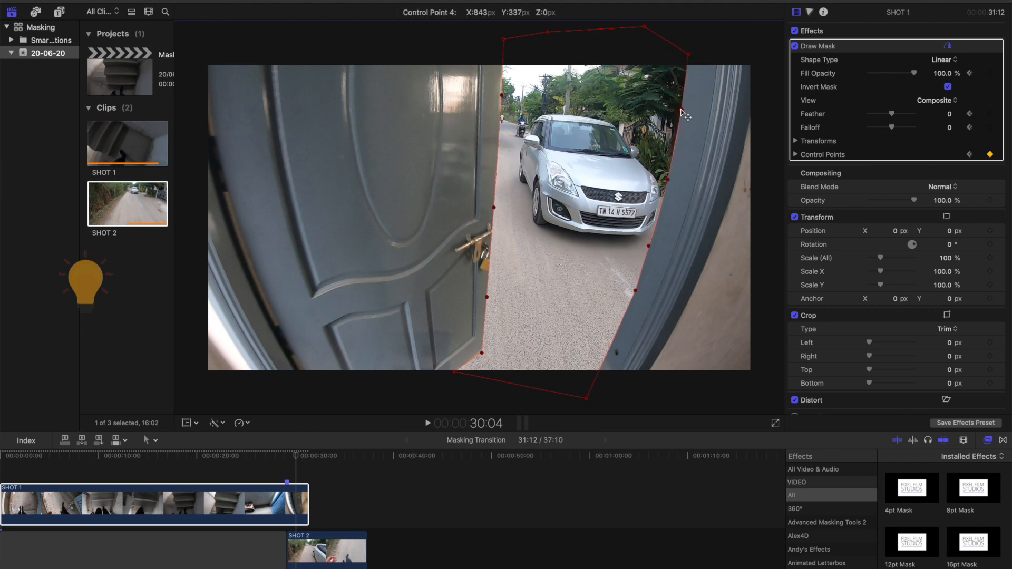
pyautogui.press('Right')
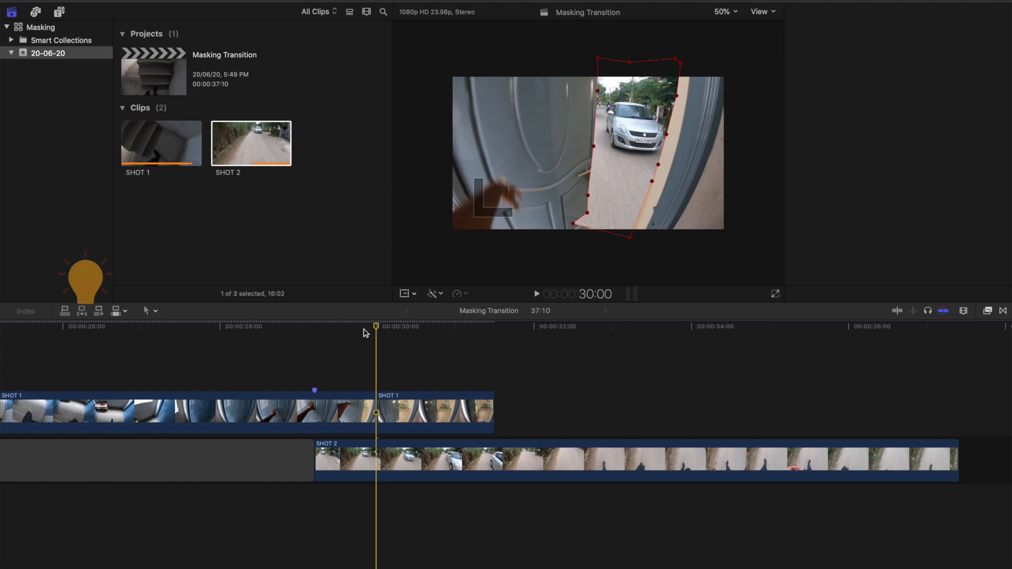
# - Split the SHOT 1 piece that starts at 30:00 one frame in, at 30:01, and select the remaining part
pyautogui.press('super+4')
pyautogui.click(365, 333)
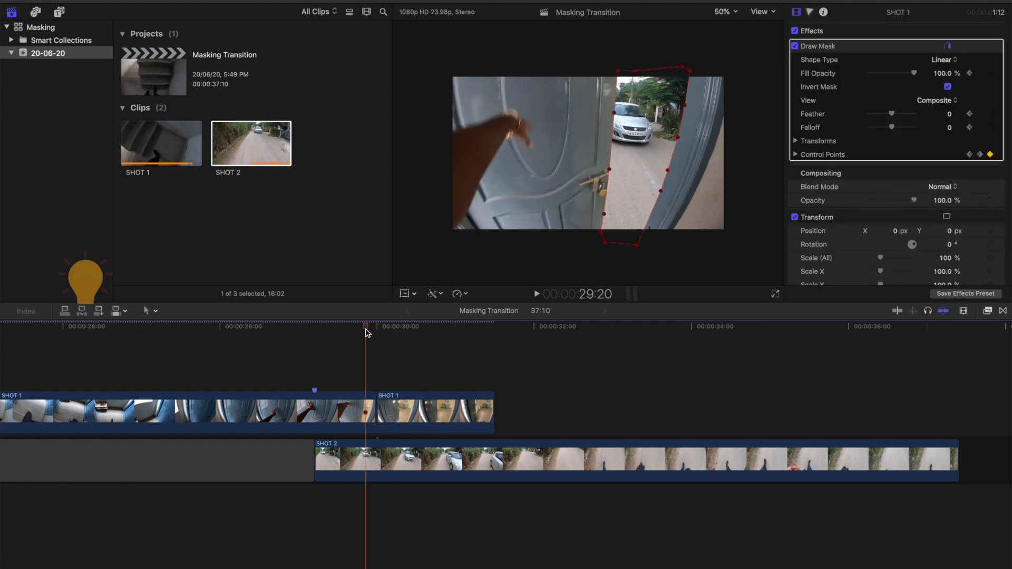
pyautogui.press('Down')
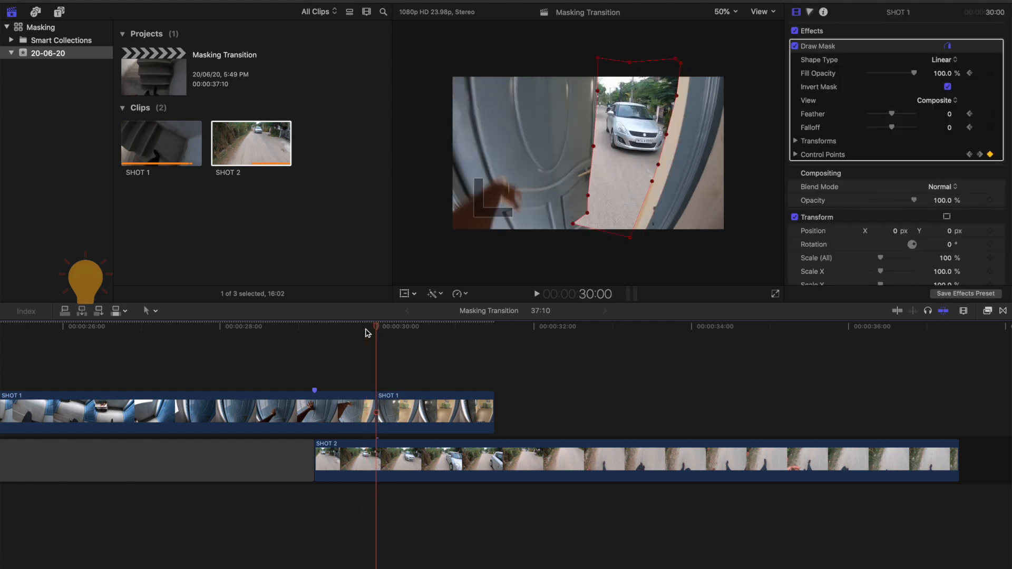
pyautogui.click(439, 403)
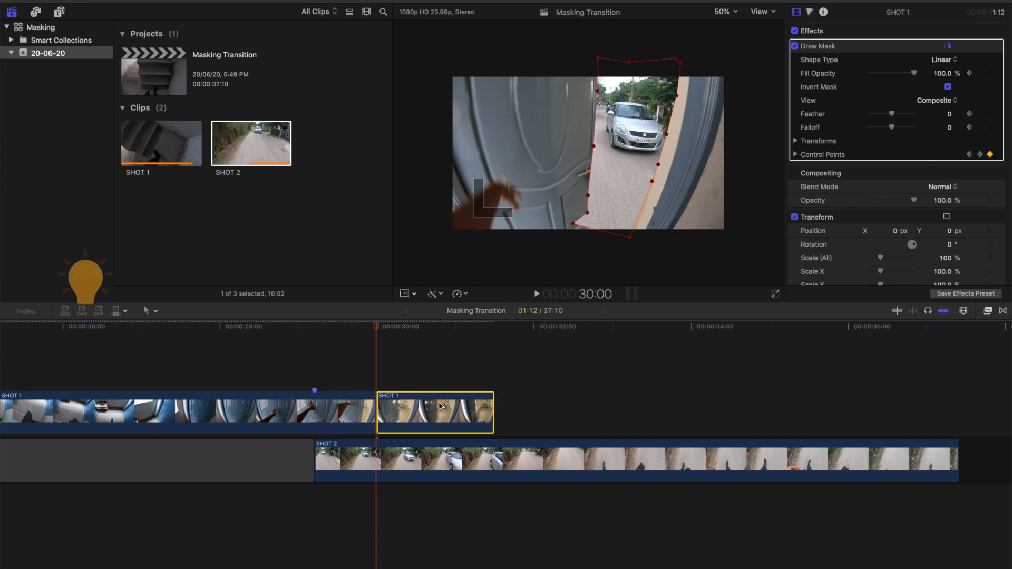
pyautogui.press('super+equal')
pyautogui.press('super+equal')
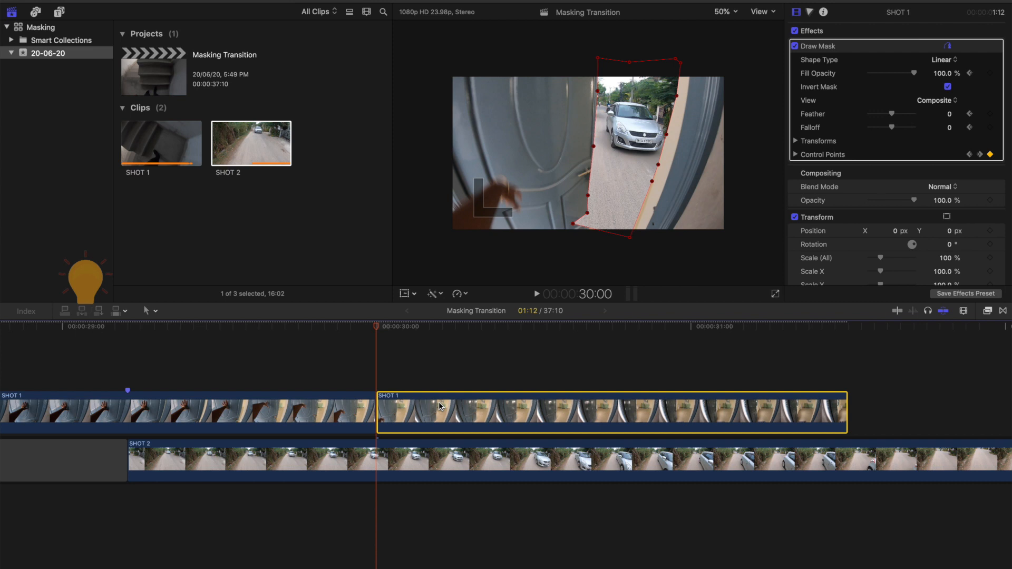
pyautogui.press('Left')
pyautogui.press('Right')
pyautogui.press('Left')
pyautogui.press('Right')
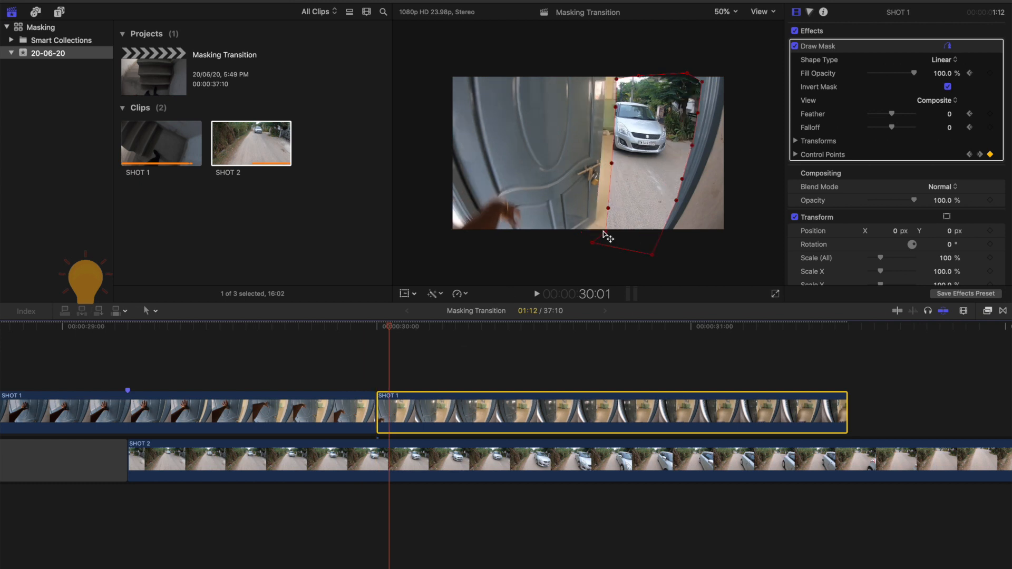
pyautogui.press('super+b')
pyautogui.click(432, 414)
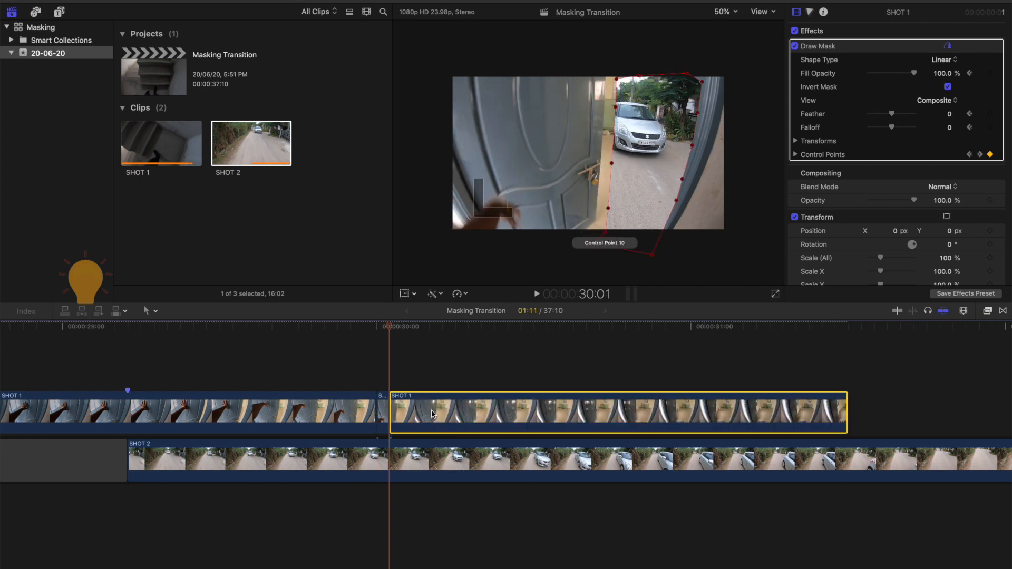
# - At 30:01, fine-tune the mask's lower and middle frame-side control points on the newly split SHOT 1 piece
pyautogui.moveTo(623, 173); pyautogui.dragTo(619, 168)
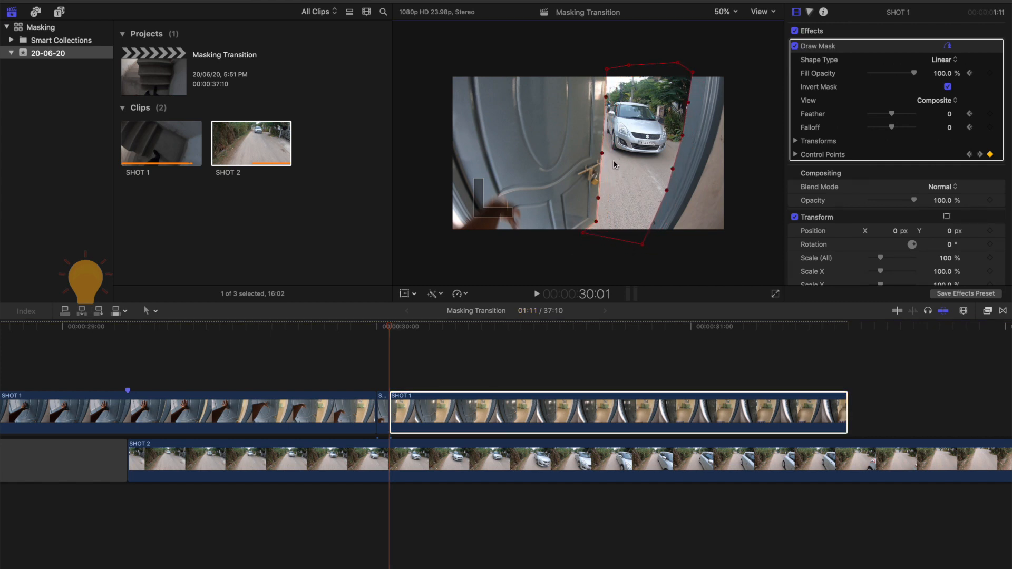
pyautogui.moveTo(665, 191); pyautogui.dragTo(660, 190)
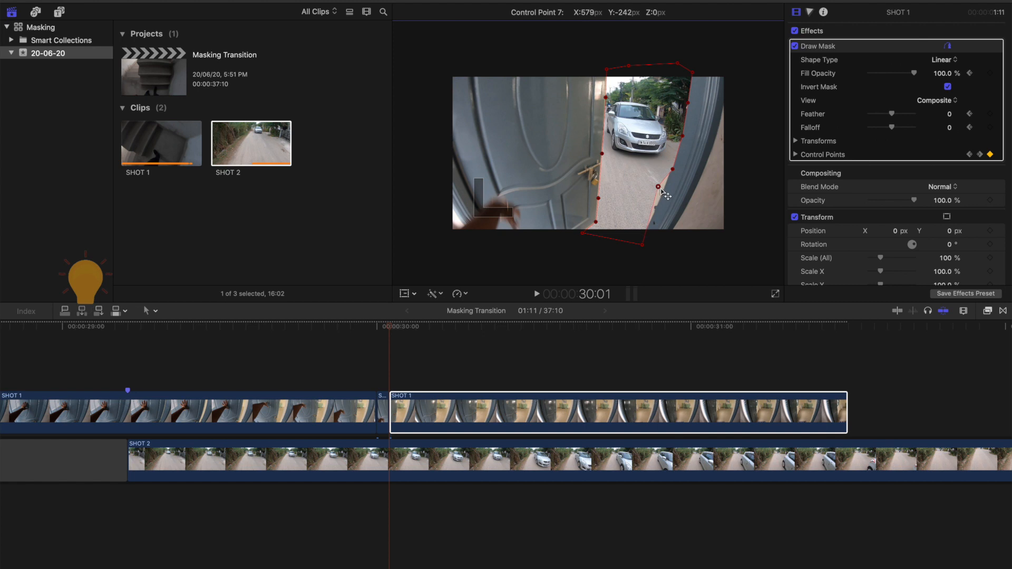
pyautogui.click(672, 169)
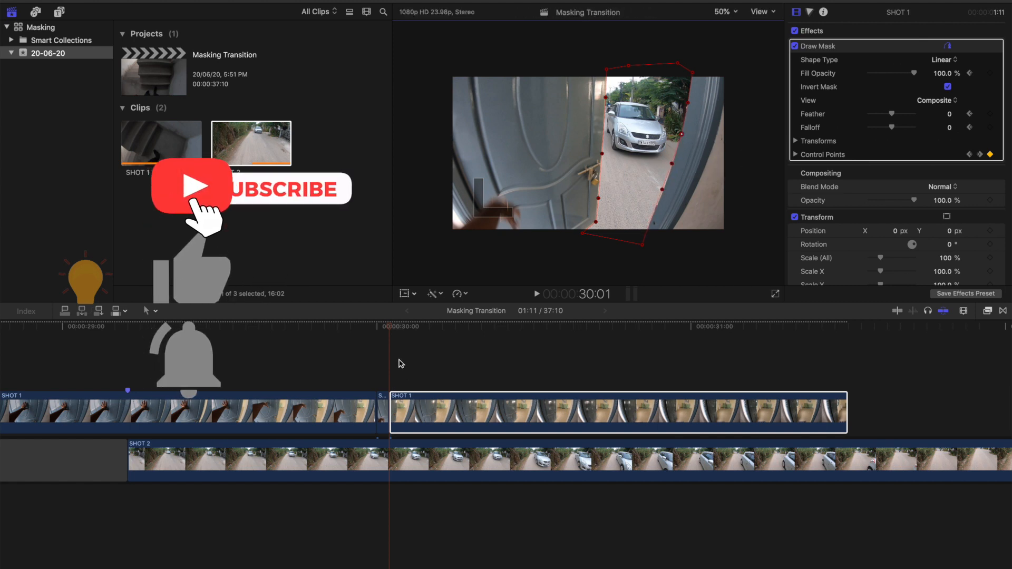
# - Check frame by frame how closely the mask follows the door and frame just after 30:01
pyautogui.press('Right')
pyautogui.press('Right')
pyautogui.press('Right')
pyautogui.press('Right')
pyautogui.press('Left')
pyautogui.press('Left')
pyautogui.press('Left')
pyautogui.press('Left')
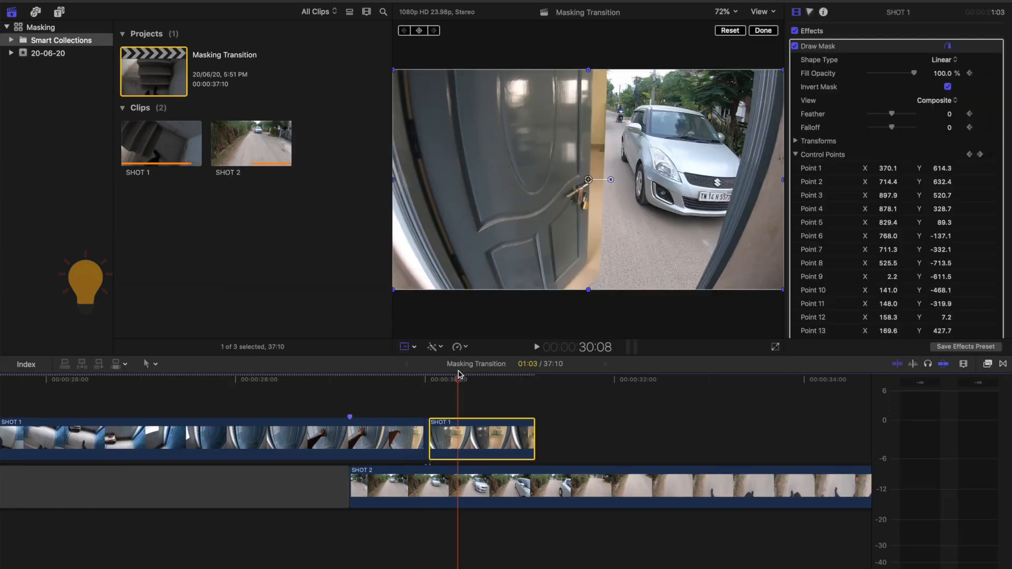
# - Keyframe SHOT 1's transform at 30:07, and at 31:03 scale it to 157.71% with position X -136.2, Y -24.2
pyautogui.moveTo(457, 361); pyautogui.dragTo(454, 357)
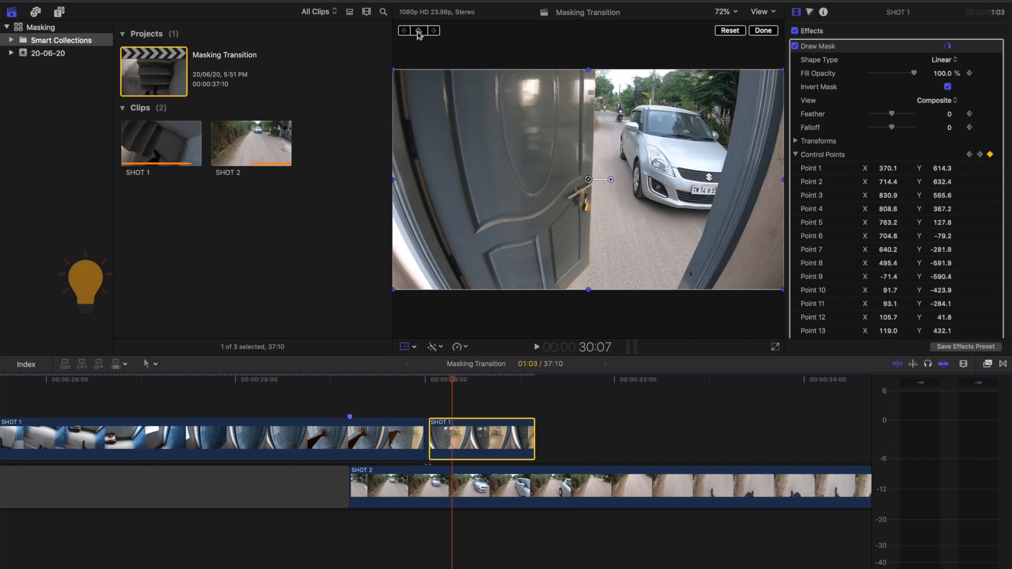
pyautogui.moveTo(461, 380); pyautogui.dragTo(531, 383)
pyautogui.press('super+minus')
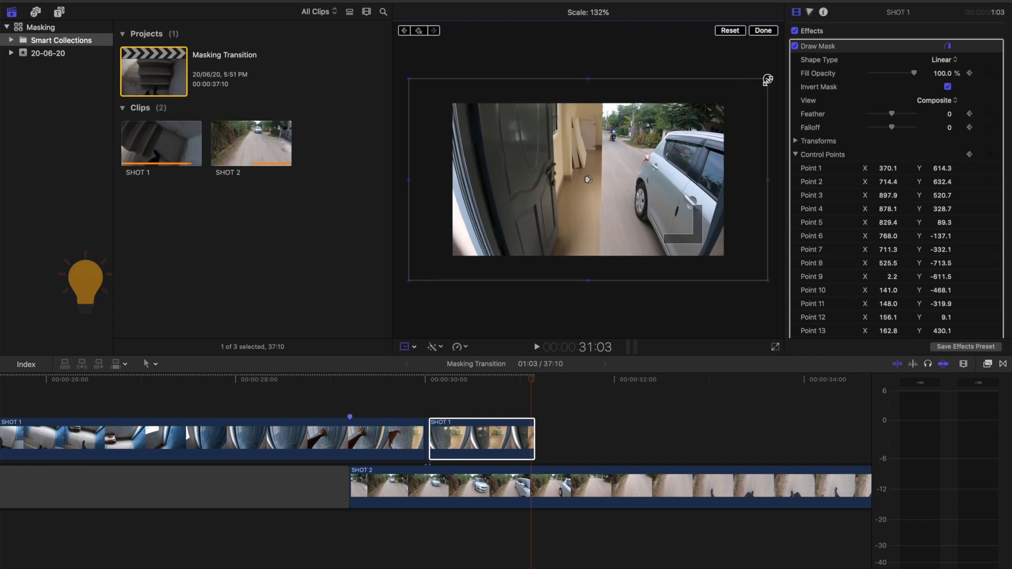
pyautogui.moveTo(644, 153)
pyautogui.mouseDown()
pyautogui.moveTo(618, 150)
pyautogui.moveTo(627, 152)
pyautogui.mouseUp()
pyautogui.press('Right')
pyautogui.press('Right')
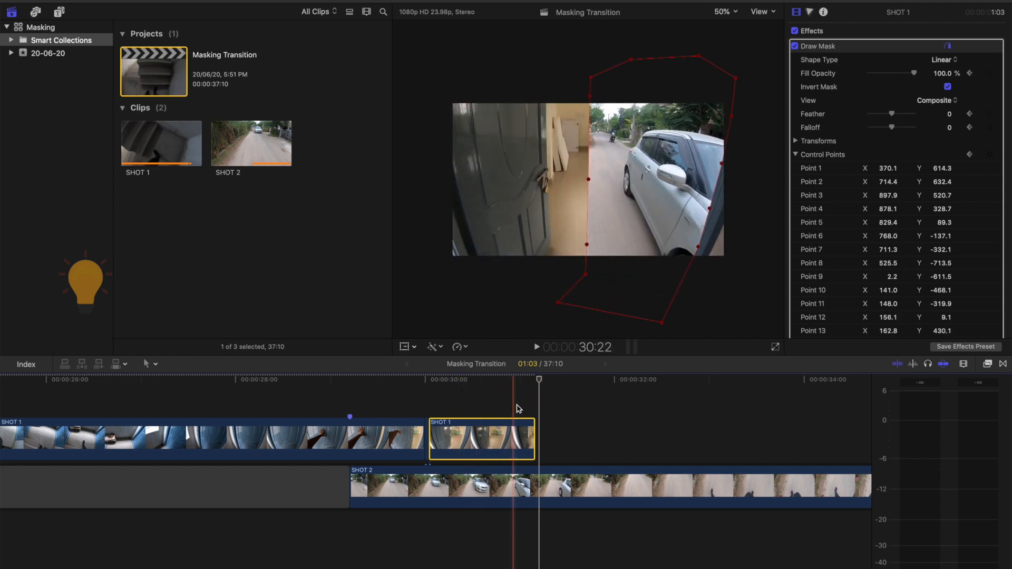
pyautogui.press('Left')
pyautogui.press('Left')
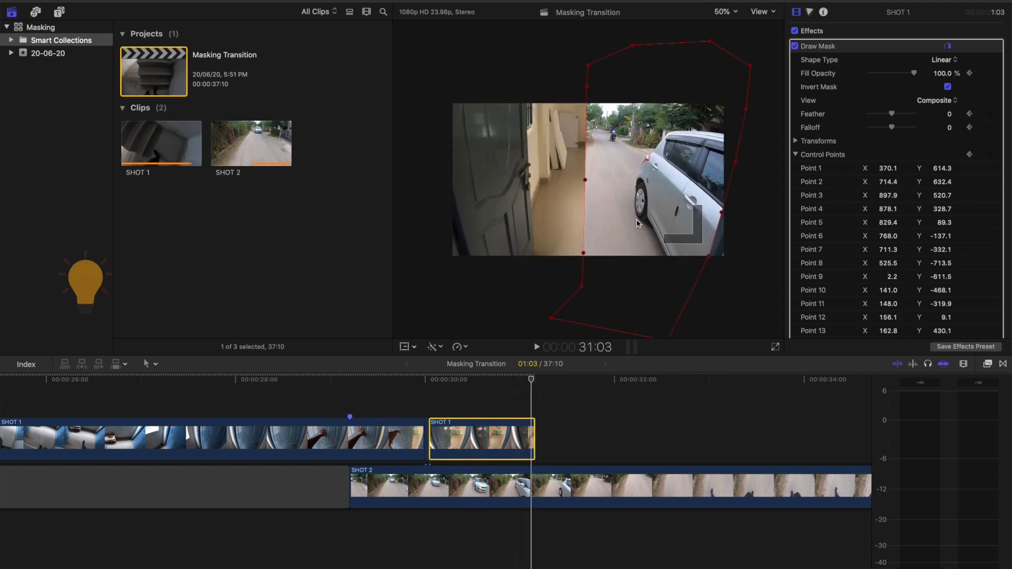
# - At 31:03, scale SHOT 1 up further and reposition it so the camera appears to pass through the doorway
pyautogui.hotkey('shift', 't')
pyautogui.click(984, 46)
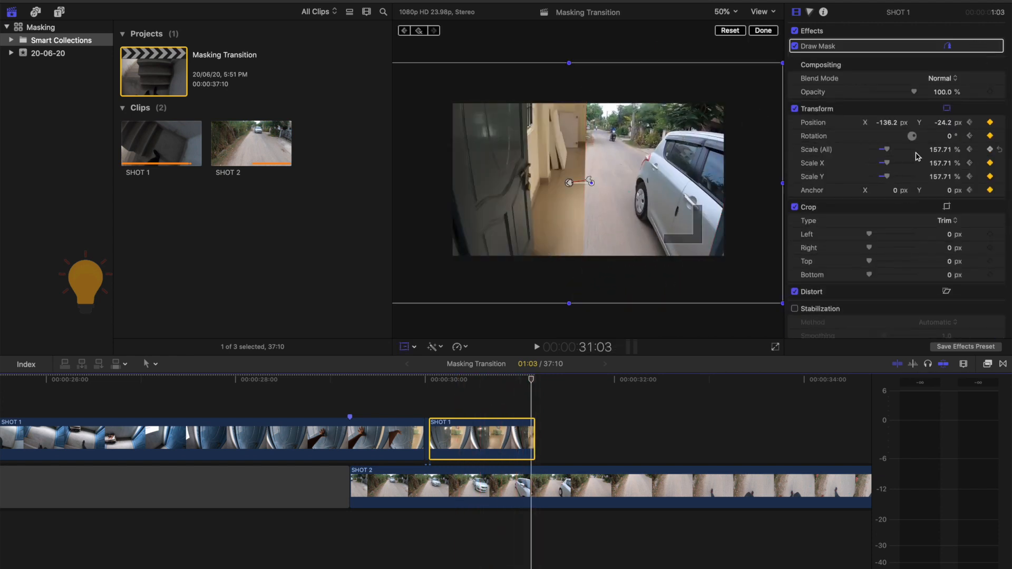
pyautogui.moveTo(938, 149); pyautogui.dragTo(964, 149)
pyautogui.moveTo(614, 167); pyautogui.dragTo(589, 206)
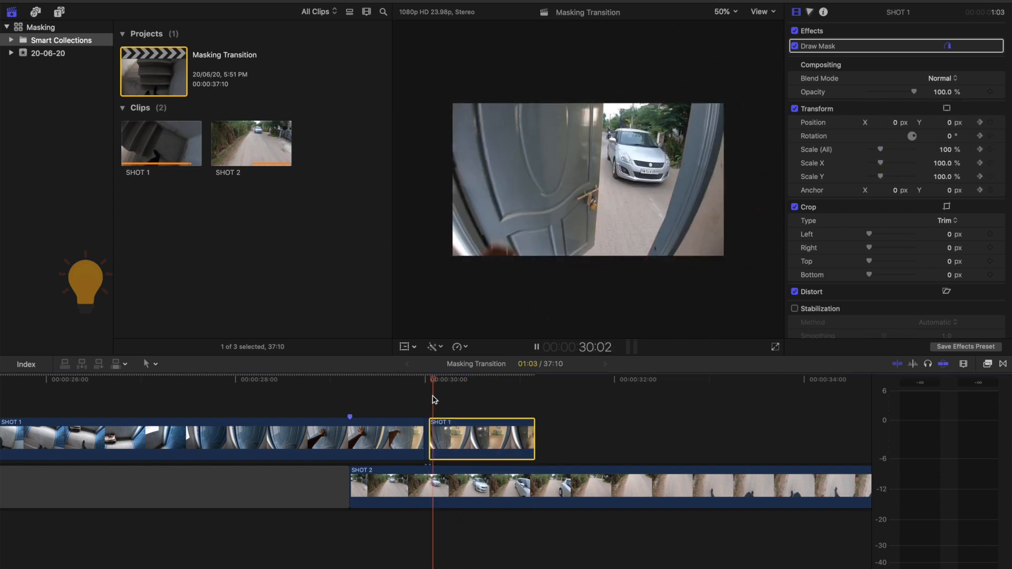
# - Show SHOT 1's video animation keyframes and bring back the Draw Mask control points around 30:07
pyautogui.hotkey('ctrl', 'v')
pyautogui.click(452, 380)
pyautogui.hotkey('shift', 't')
pyautogui.rightClick(521, 234)
pyautogui.click(548, 242)
pyautogui.rightClick(585, 178)
pyautogui.click(611, 183)
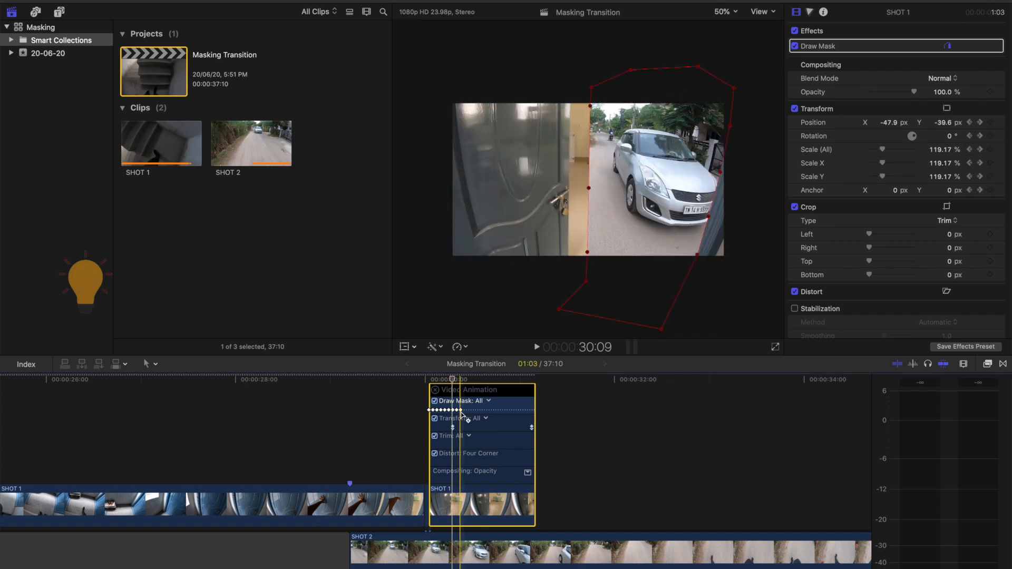
pyautogui.hotkey('ctrl', '=')
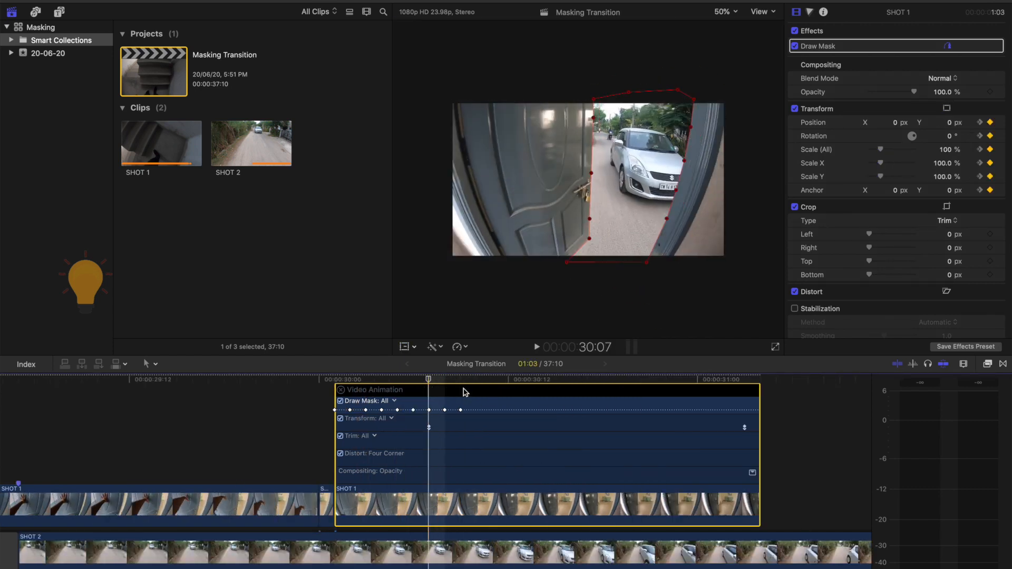
# - At 30:08, move the mask's frame-side, door-side and lower control points onto the edges of the enlarged doorway
pyautogui.press('Right')
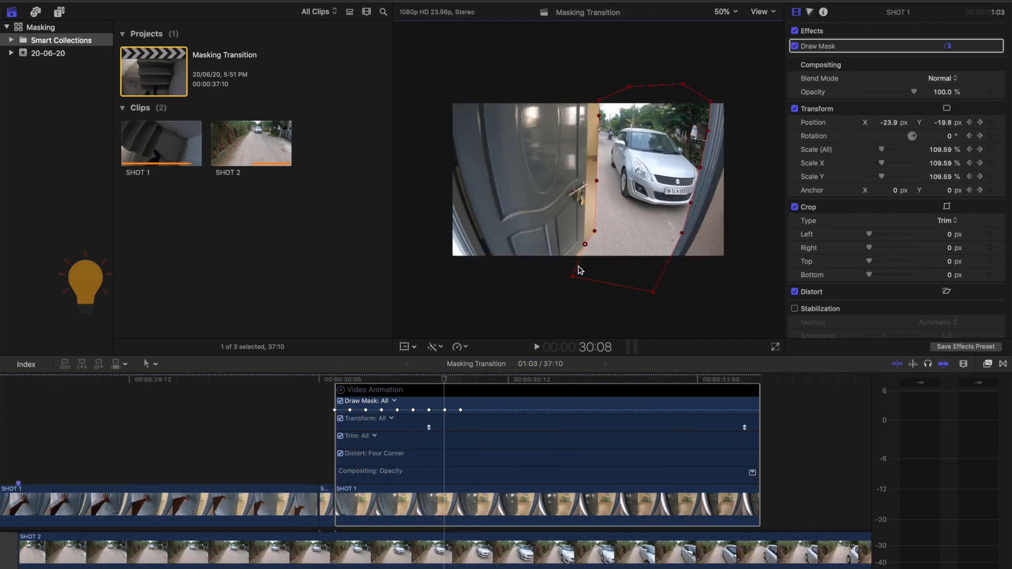
pyautogui.moveTo(653, 292); pyautogui.dragTo(654, 267)
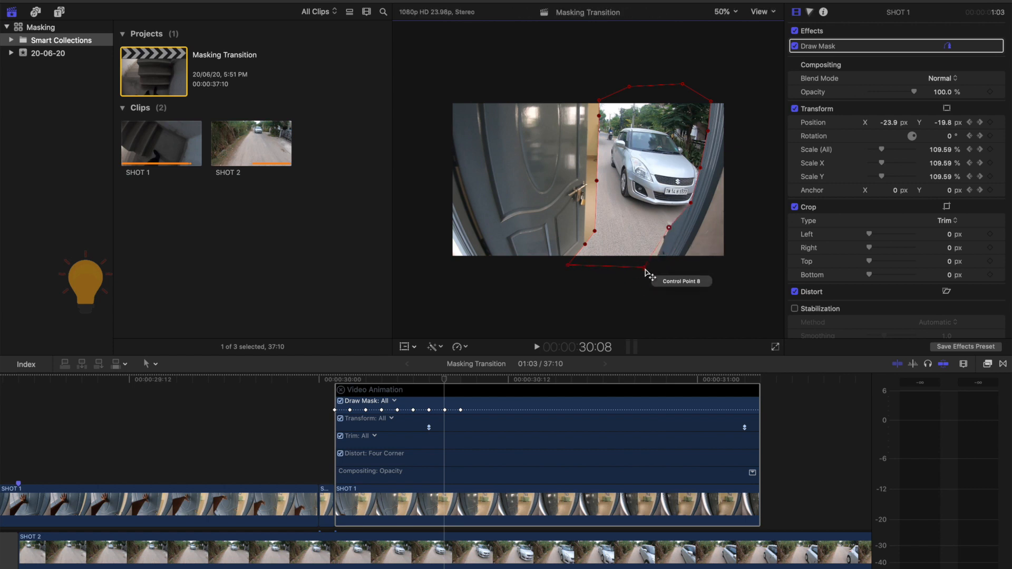
pyautogui.moveTo(691, 202); pyautogui.dragTo(700, 98)
pyautogui.moveTo(599, 100)
pyautogui.mouseDown()
pyautogui.moveTo(587, 97)
pyautogui.moveTo(591, 118)
pyautogui.mouseUp()
pyautogui.moveTo(597, 181); pyautogui.dragTo(587, 188)
pyautogui.moveTo(594, 231); pyautogui.dragTo(580, 233)
# - At 30:09, move the mask's door-side points and lower corners to match the door's edge and frame
pyautogui.press('Right')
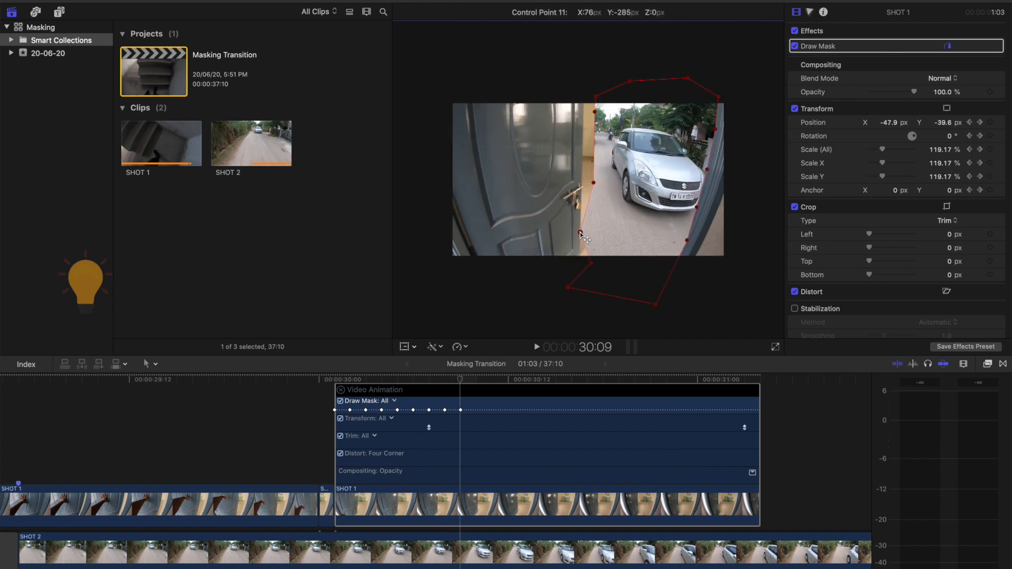
pyautogui.moveTo(595, 112); pyautogui.dragTo(584, 108)
pyautogui.moveTo(591, 262); pyautogui.dragTo(580, 258)
pyautogui.moveTo(655, 305); pyautogui.dragTo(666, 258)
# - From 30:10 to 30:16, keep reshaping the mask frame by frame so it follows the door's edge and frame
pyautogui.press('Right')
pyautogui.moveTo(579, 106); pyautogui.dragTo(573, 99)
pyautogui.press('Right')
pyautogui.press('Right')
pyautogui.press('Right')
pyautogui.moveTo(571, 176); pyautogui.dragTo(559, 178)
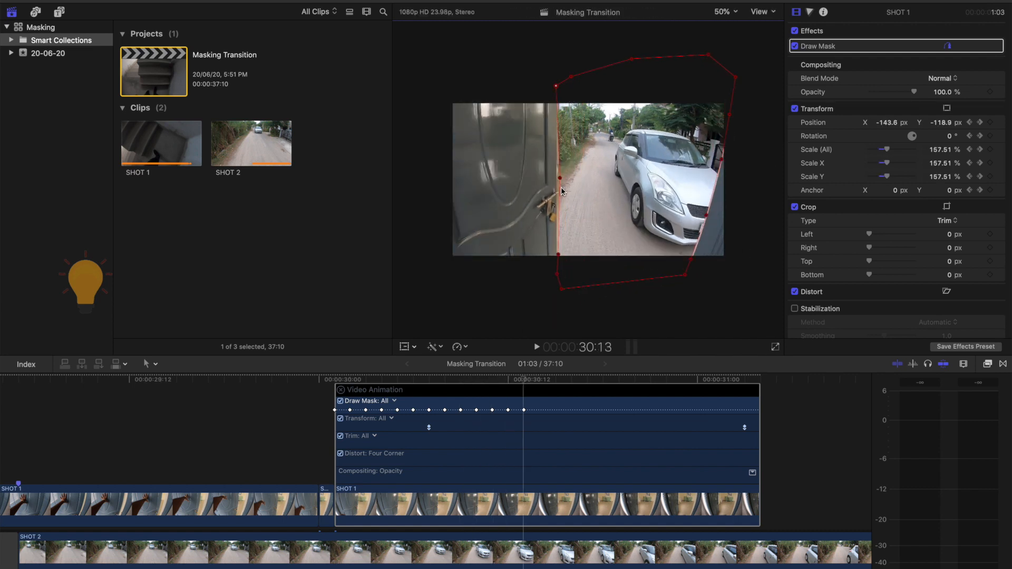
pyautogui.press('Right')
pyautogui.press('Right')
pyautogui.press('Right')
pyautogui.moveTo(685, 275); pyautogui.dragTo(694, 280)
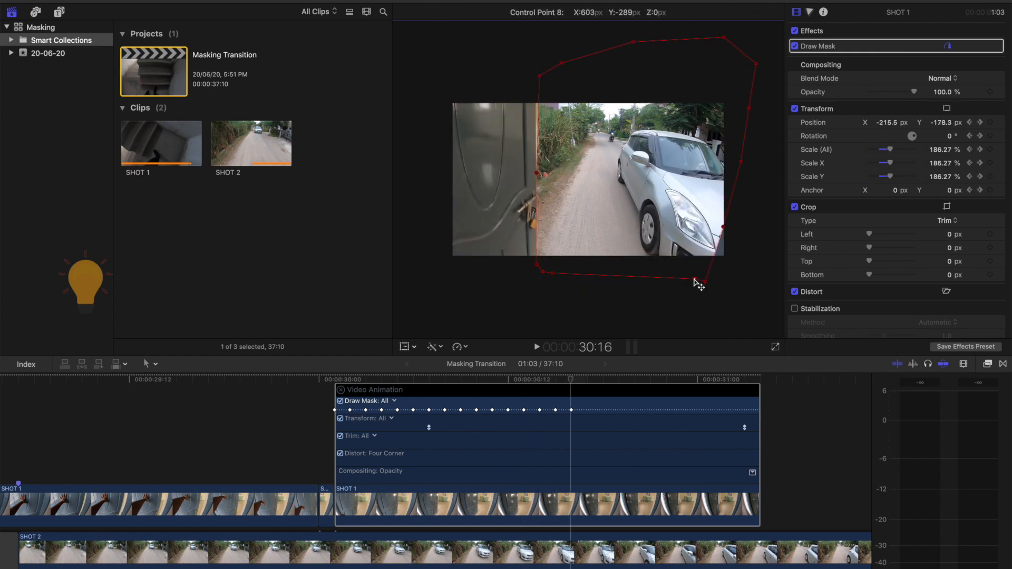
# - Over the remaining frames after 30:16, keep shifting the mask's control points outward as the door leaves the picture
pyautogui.press('Right')
pyautogui.press('Right')
pyautogui.press('Right')
pyautogui.moveTo(517, 274); pyautogui.dragTo(514, 280)
pyautogui.press('Right')
pyautogui.press('Right')
pyautogui.press('Right')
pyautogui.moveTo(492, 174); pyautogui.dragTo(488, 169)
pyautogui.press('Right')
pyautogui.press('Right')
pyautogui.press('Right')
pyautogui.moveTo(474, 61); pyautogui.dragTo(464, 102)
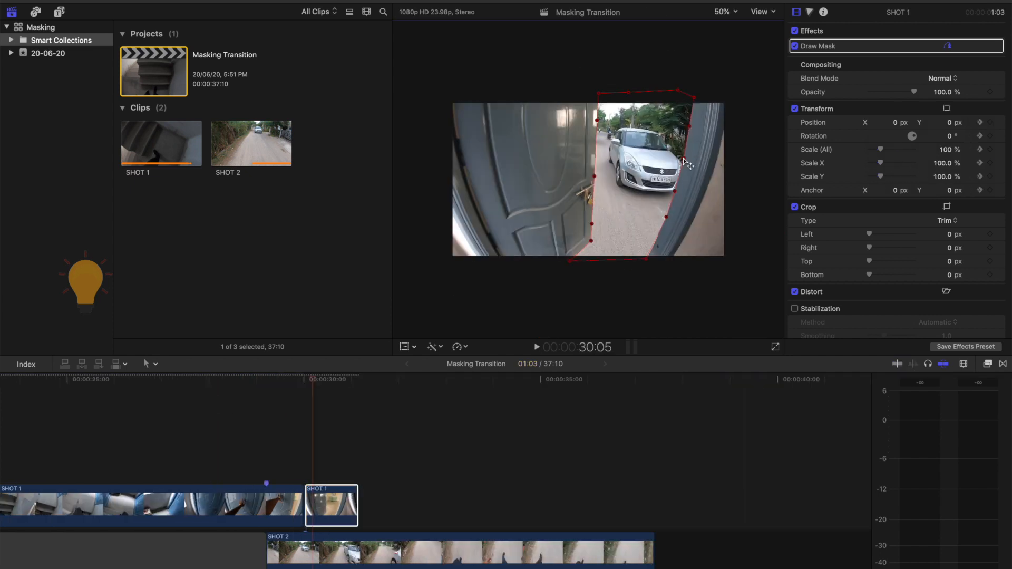
# - Examine the mask edges on the individual frames around 30:05
pyautogui.press('Left')
pyautogui.press('Right')
pyautogui.press('Right')
pyautogui.press('Right')
pyautogui.press('Right')
pyautogui.press('Left')
pyautogui.press('Left')
pyautogui.press('Left')
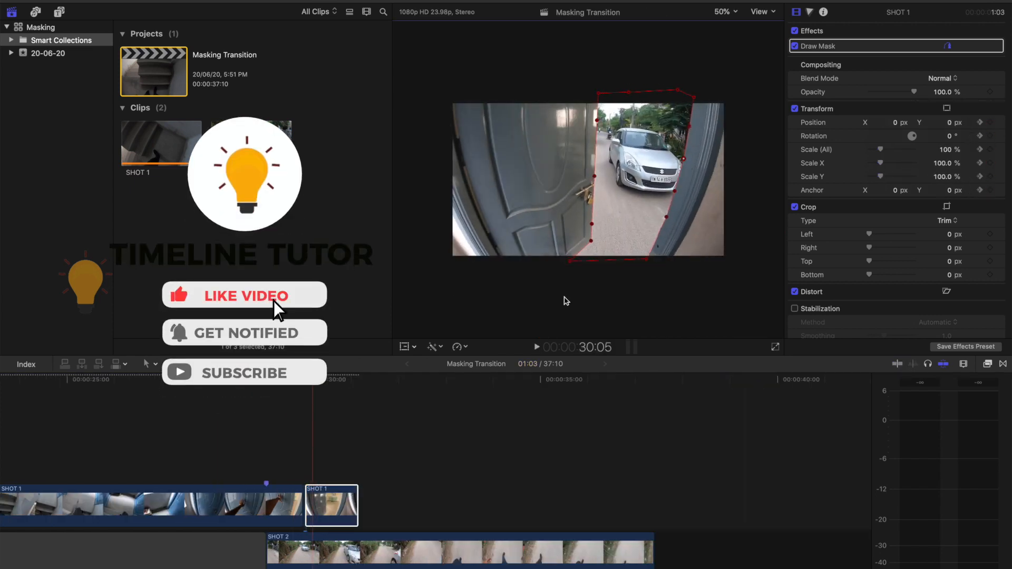
# - Play the finished transition from just before the door opens until well into SHOT 2
pyautogui.click(287, 410)
pyautogui.press('space')
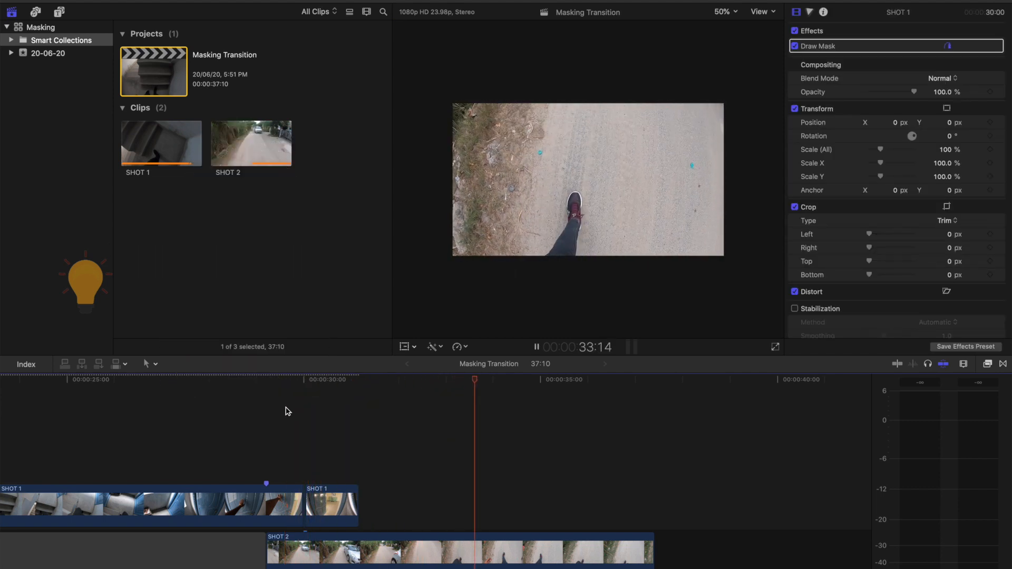
pyautogui.press('space')
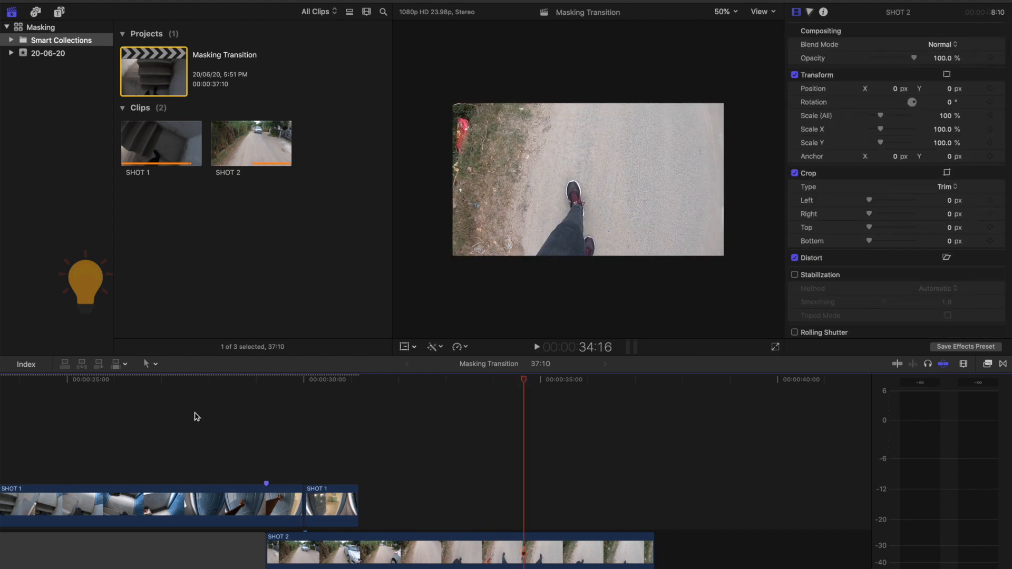
# - Combine all the SHOT 1 pieces and SHOT 2 in the timeline into one compound clip
pyautogui.press('super+minus')
pyautogui.click(194, 414)
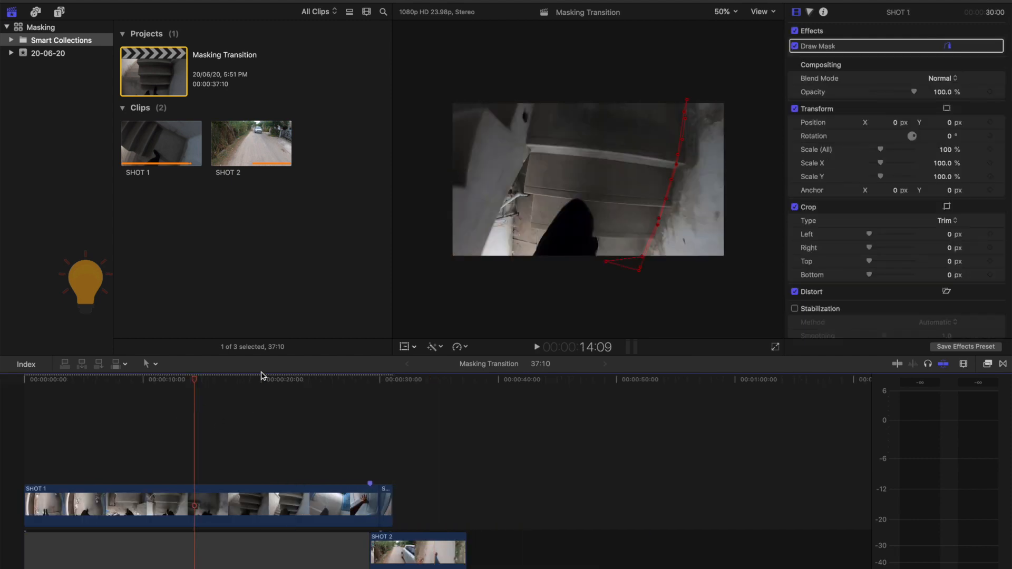
pyautogui.moveTo(260, 383); pyautogui.dragTo(187, 478)
pyautogui.moveTo(374, 459); pyautogui.dragTo(402, 557)
pyautogui.hotkey('alt', 'g')
pyautogui.press('Return')
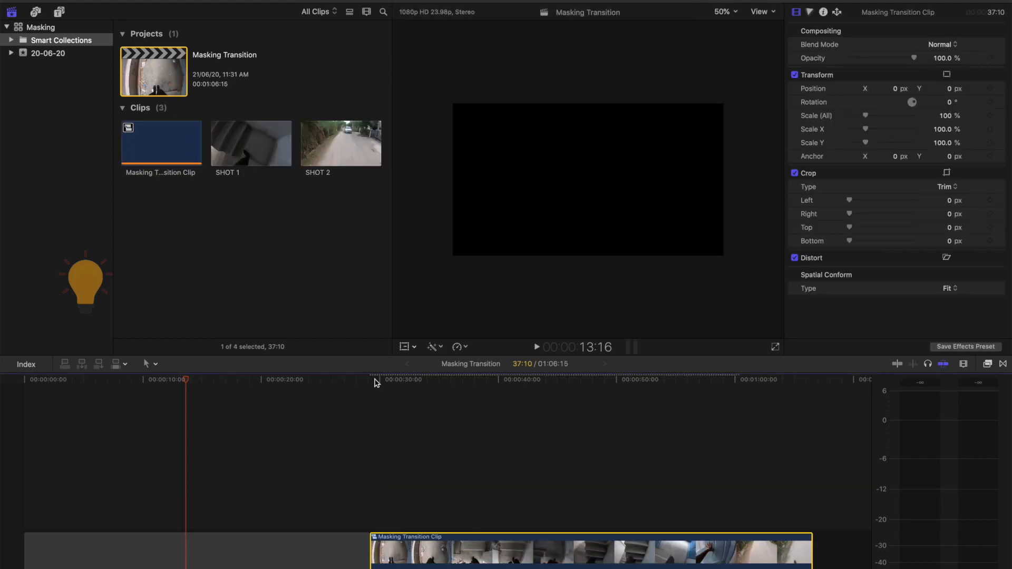
# - Play part of the compound clip to review the footage leading up to the door transition
pyautogui.click(501, 380)
pyautogui.click(560, 434)
pyautogui.click(600, 444)
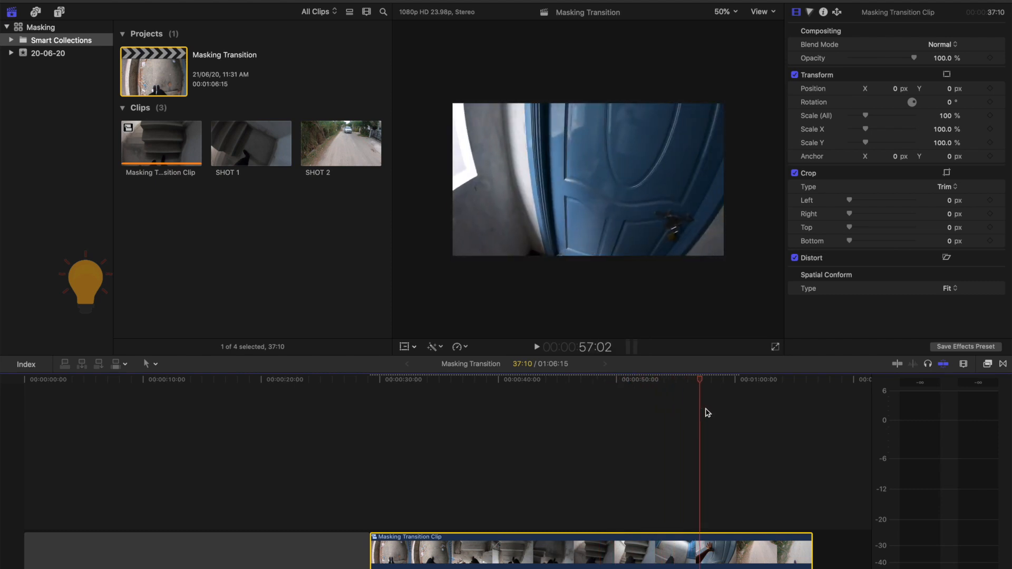
pyautogui.press('space')
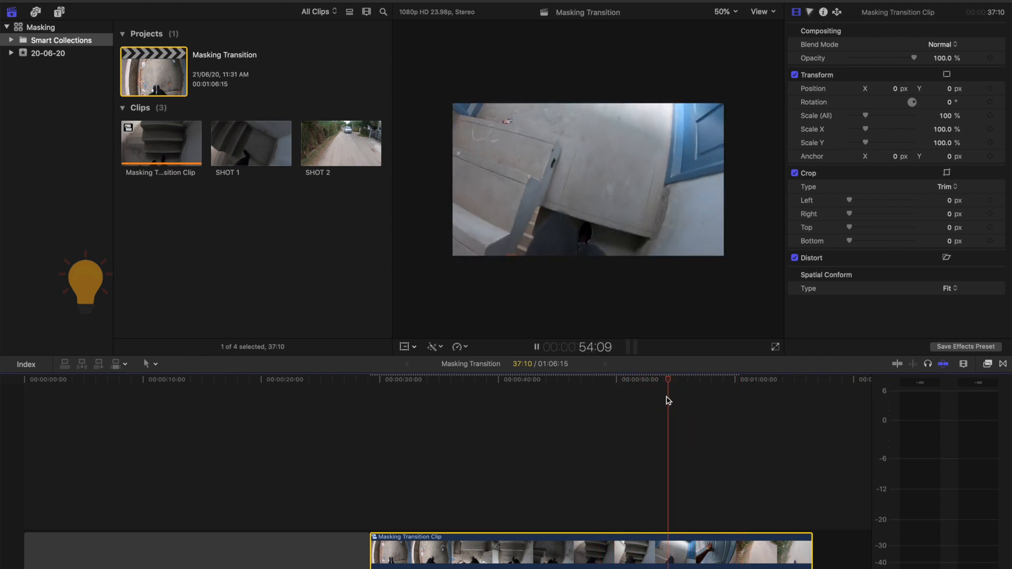
pyautogui.press('space')
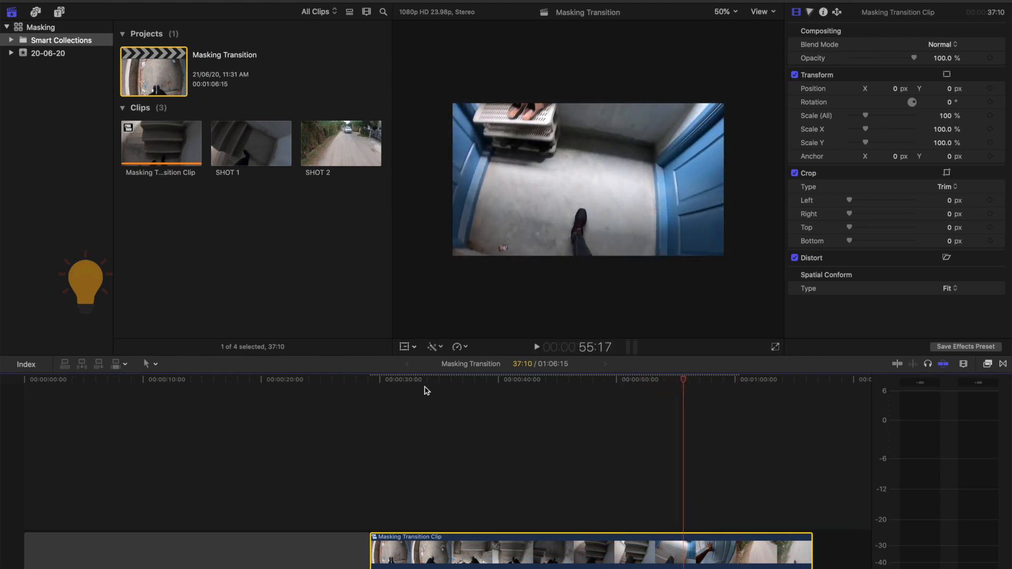
# - Split the Masking Transition Clip's speed at 9:21 and set the preceding section from 1:06 to 8x
pyautogui.click(378, 387)
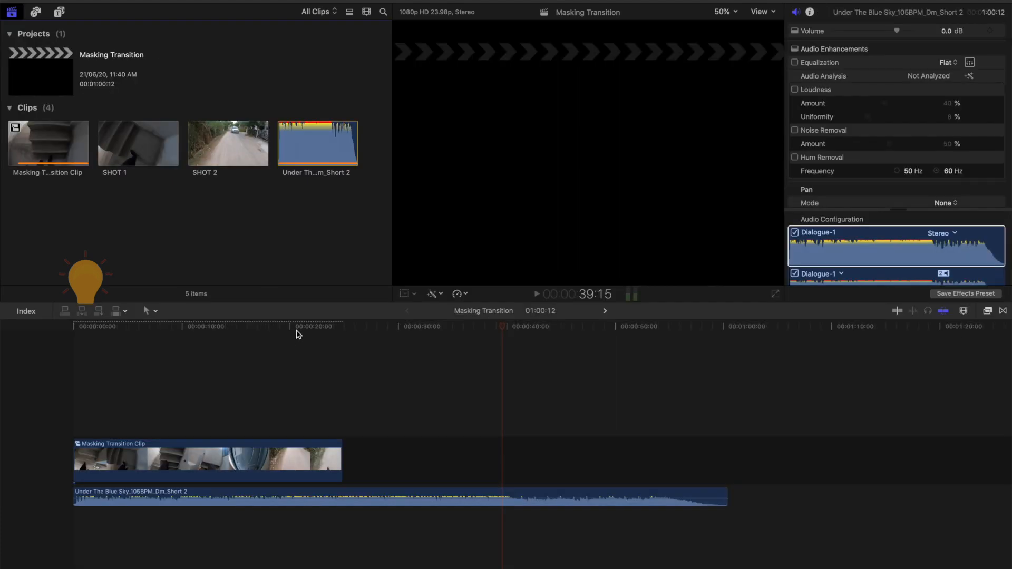
pyautogui.click(297, 332)
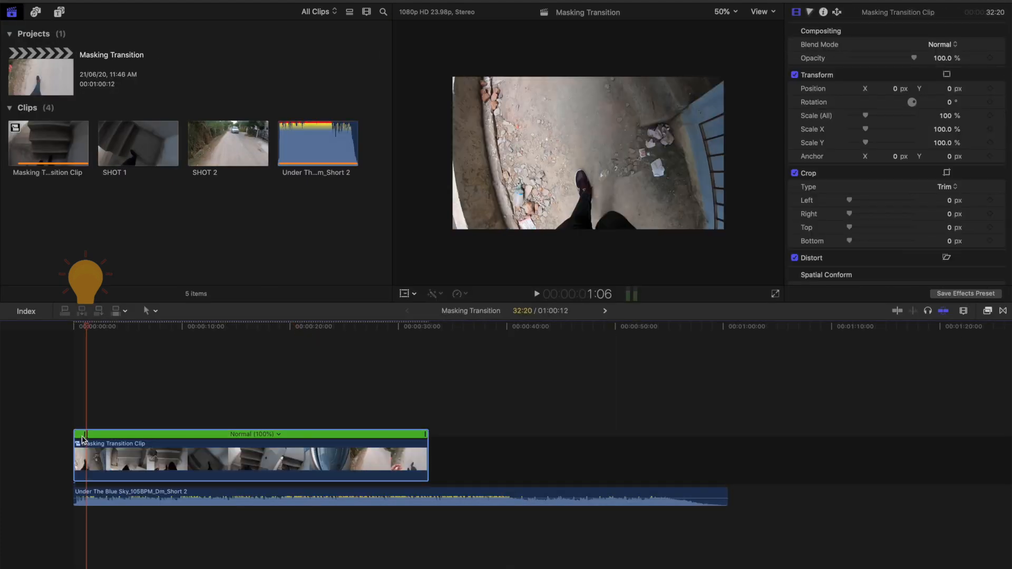
pyautogui.moveTo(91, 330); pyautogui.dragTo(176, 324)
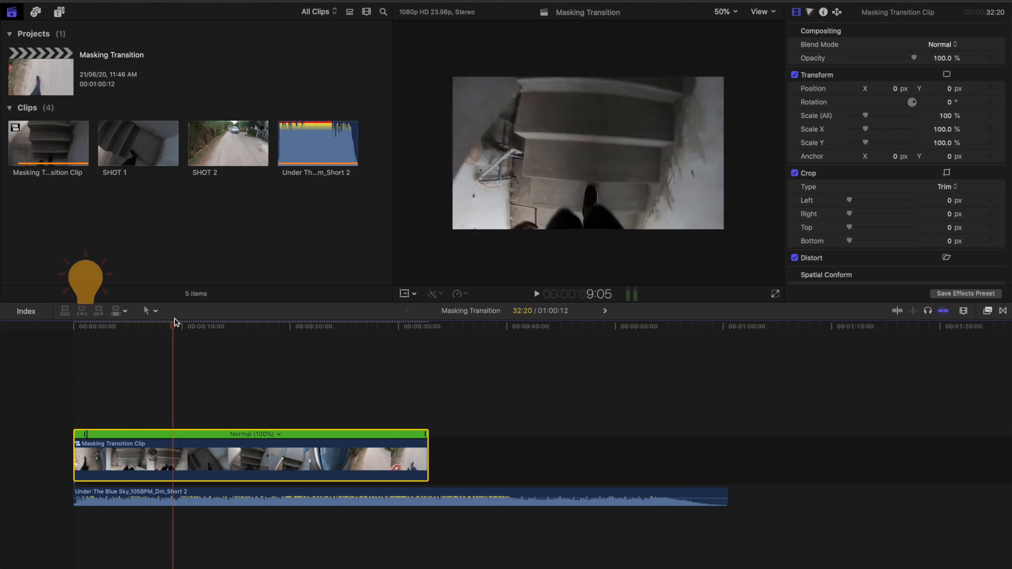
pyautogui.moveTo(176, 329); pyautogui.dragTo(181, 328)
pyautogui.press('super+b')
pyautogui.click(155, 435)
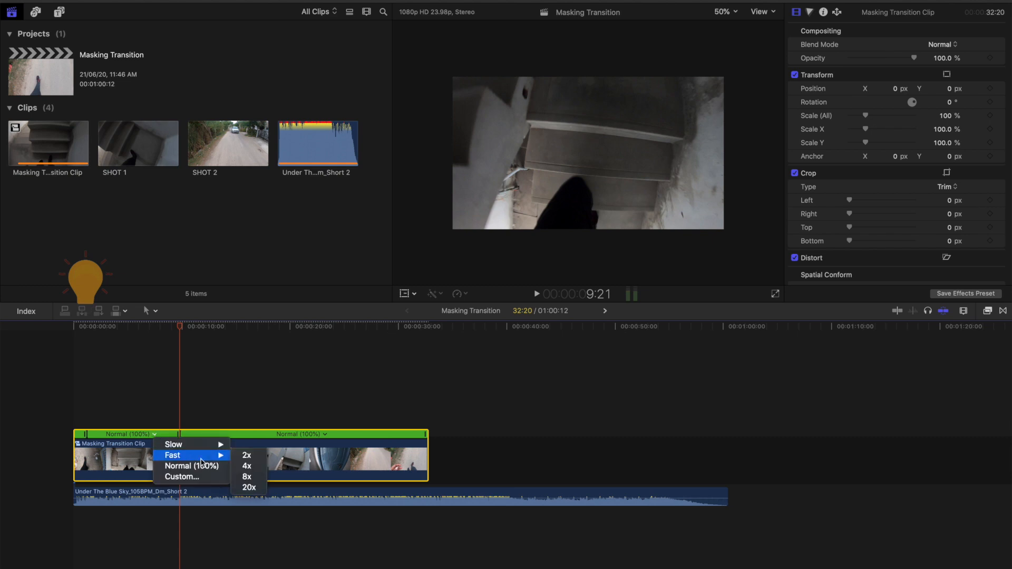
pyautogui.moveTo(222, 456)
pyautogui.click(246, 477)
# - Play the sped-up opening, split the clip's speed at 3:15, and set the section after it to 4x
pyautogui.click(68, 395)
pyautogui.press('space')
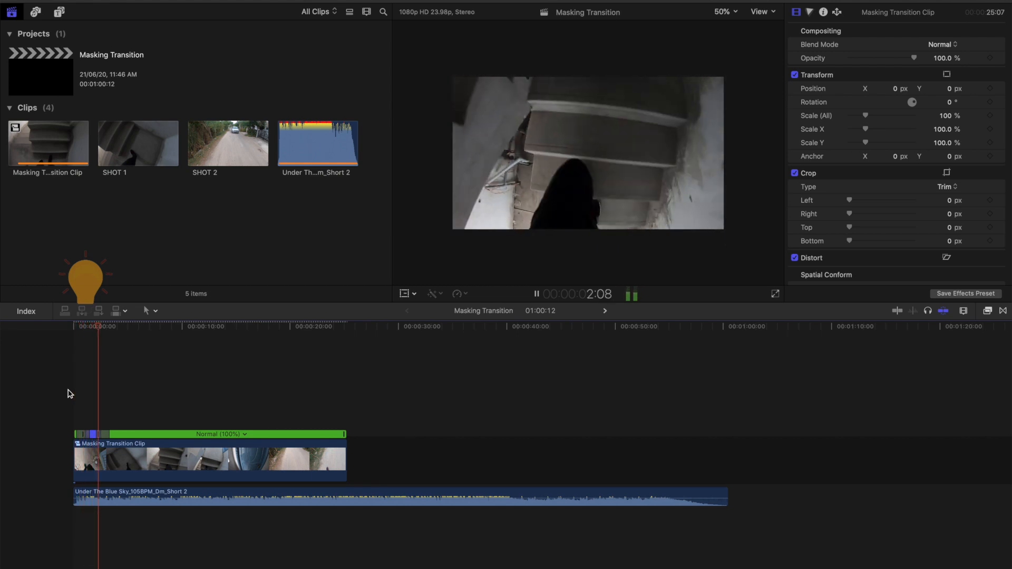
pyautogui.press('space')
pyautogui.press('c')
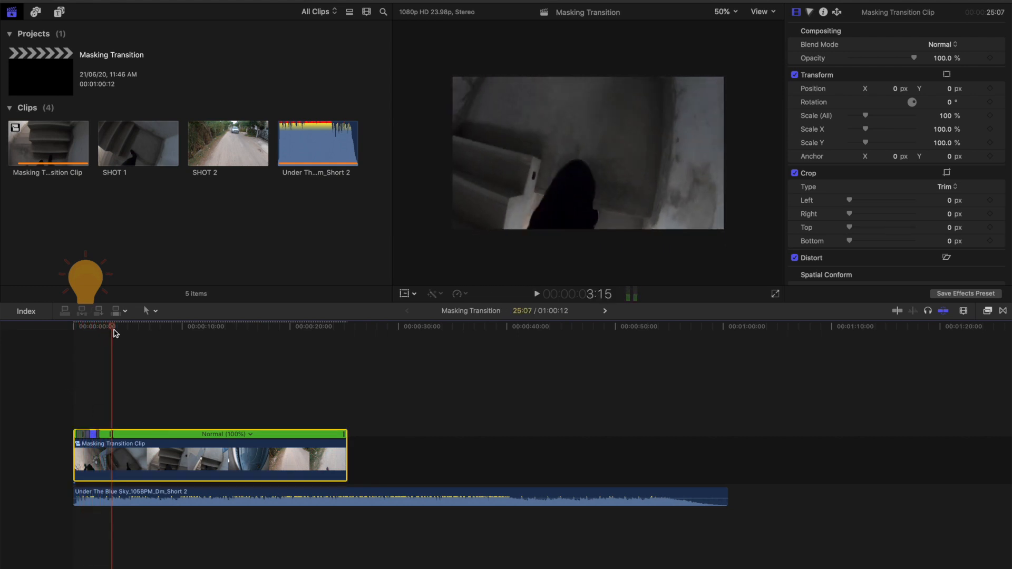
pyautogui.hotkey('shift', 'b')
pyautogui.click(191, 433)
pyautogui.moveTo(238, 457)
pyautogui.click(273, 465)
pyautogui.click(105, 398)
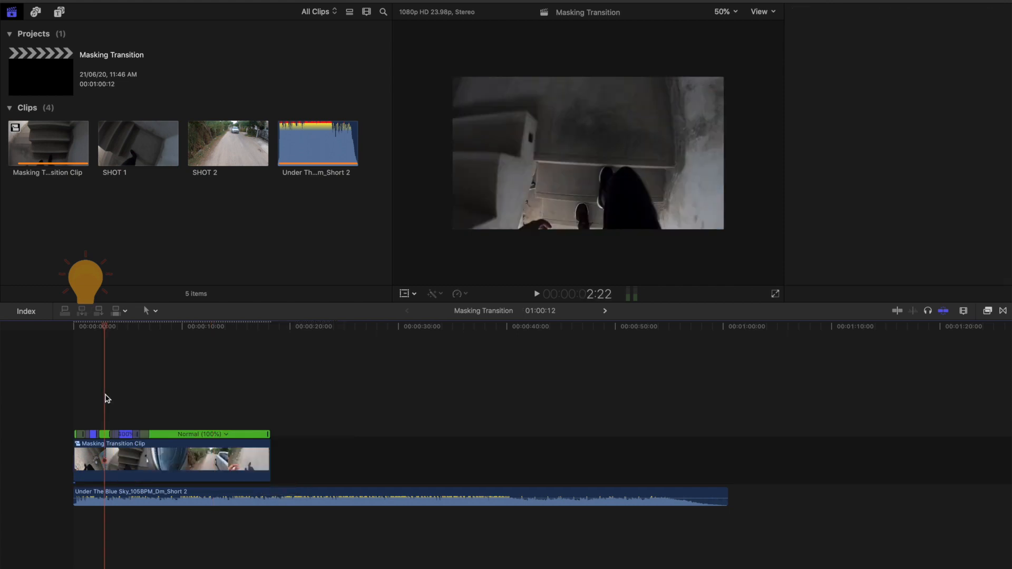
pyautogui.press('c')
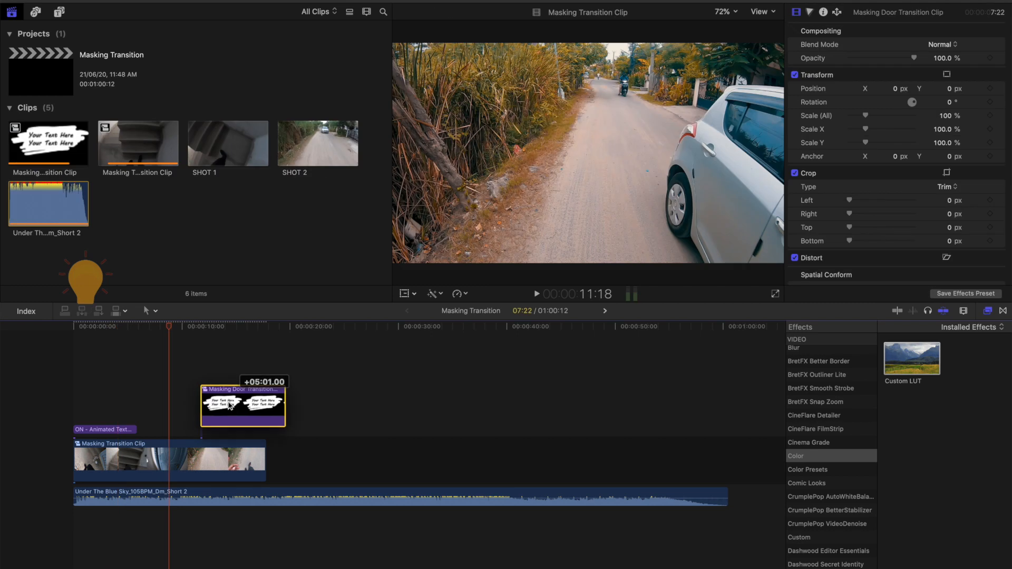
# - Reposition the Masking Door Transition title clip above the road footage to start at about 12.5 seconds, previewing the title in playback
pyautogui.moveTo(203, 381); pyautogui.dragTo(204, 394)
pyautogui.press('space')
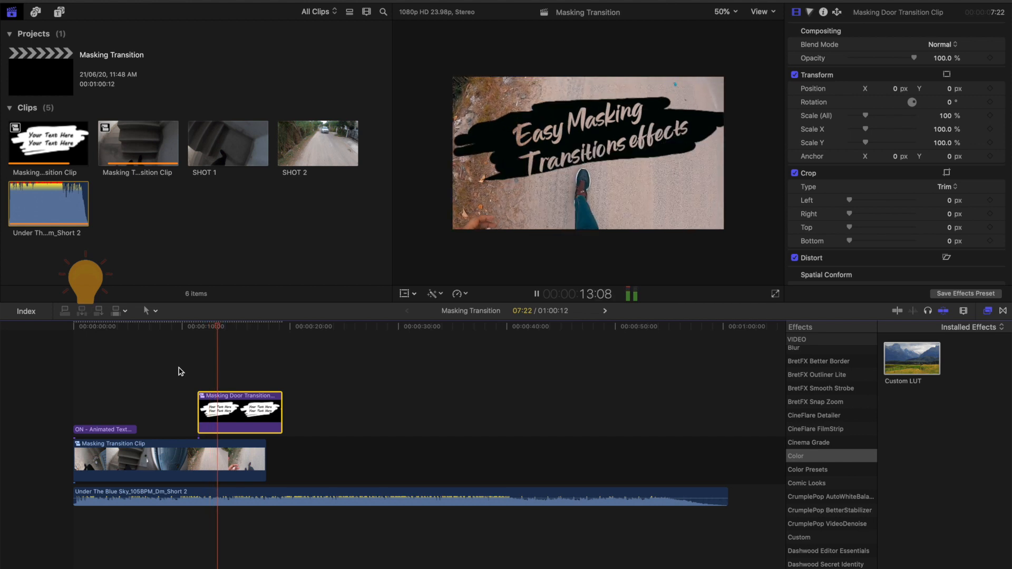
pyautogui.press('space')
pyautogui.moveTo(235, 429); pyautogui.dragTo(247, 430)
# - Slow the Masking Transition Clip's final section from 14:15 to 57% and move the title clip to start at 14:15
pyautogui.click(242, 468)
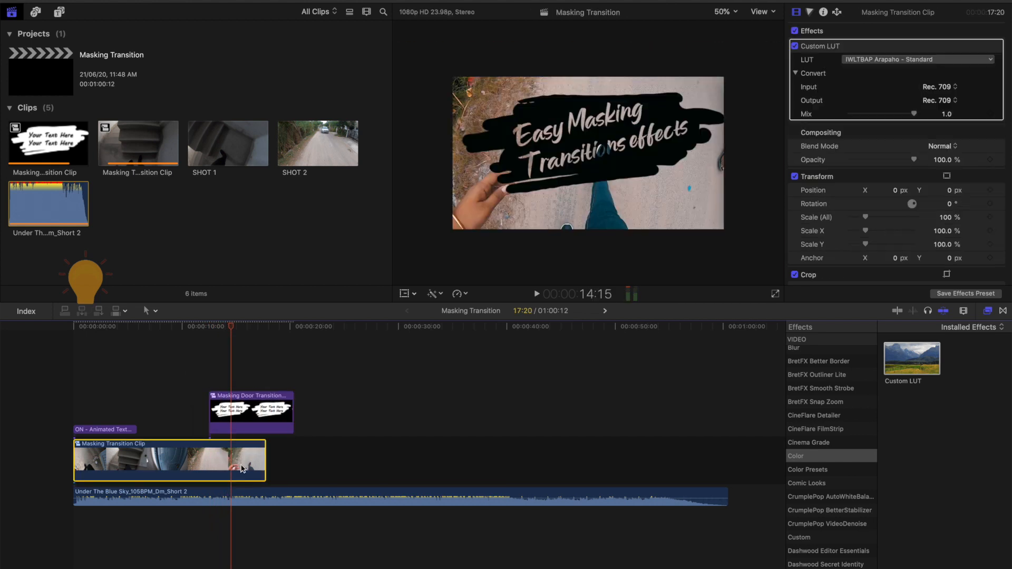
pyautogui.hotkey('ctrl', 'v')
pyautogui.moveTo(264, 434); pyautogui.dragTo(291, 434)
pyautogui.click(232, 400)
pyautogui.moveTo(232, 401); pyautogui.dragTo(254, 401)
pyautogui.click(294, 498)
pyautogui.hotkey('alt', ']')
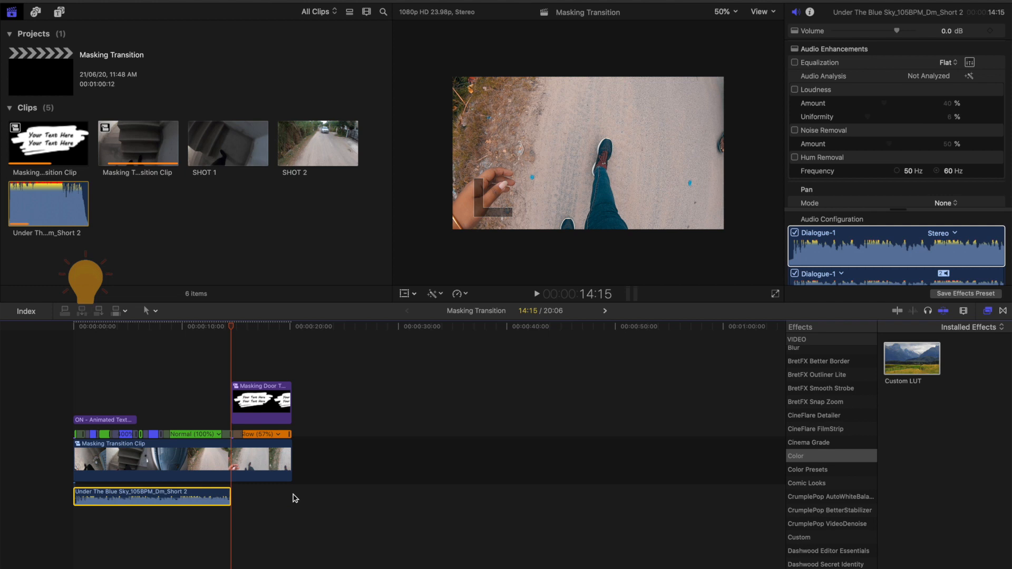
pyautogui.hotkey('ctrl', 'z')
# - Trim the end of the music track to the end of the Masking Transition Clip at 20:05 and add a short fade-out
pyautogui.press('Down')
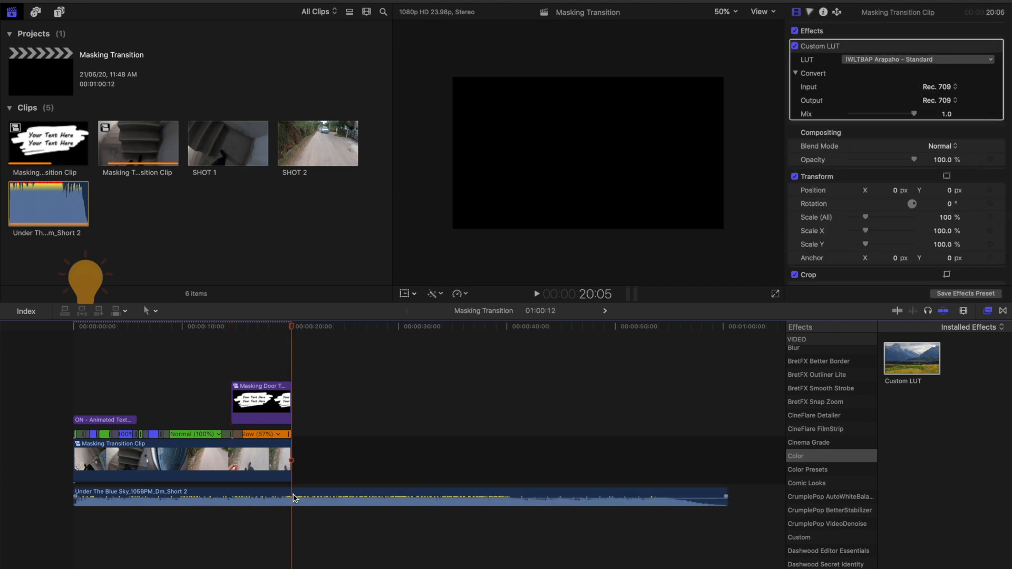
pyautogui.click(295, 497)
pyautogui.hotkey('alt', ']')
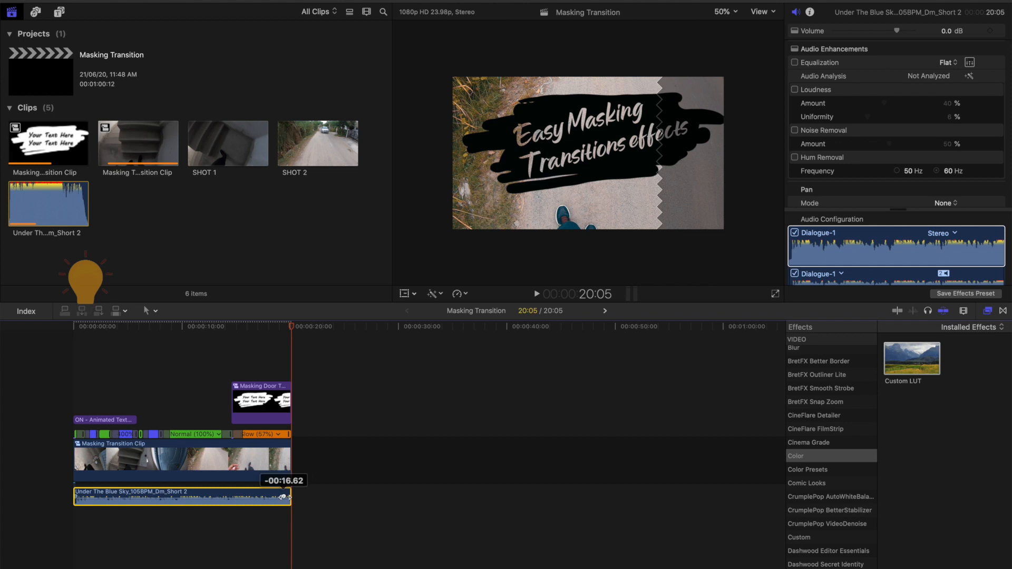
pyautogui.click(116, 534)
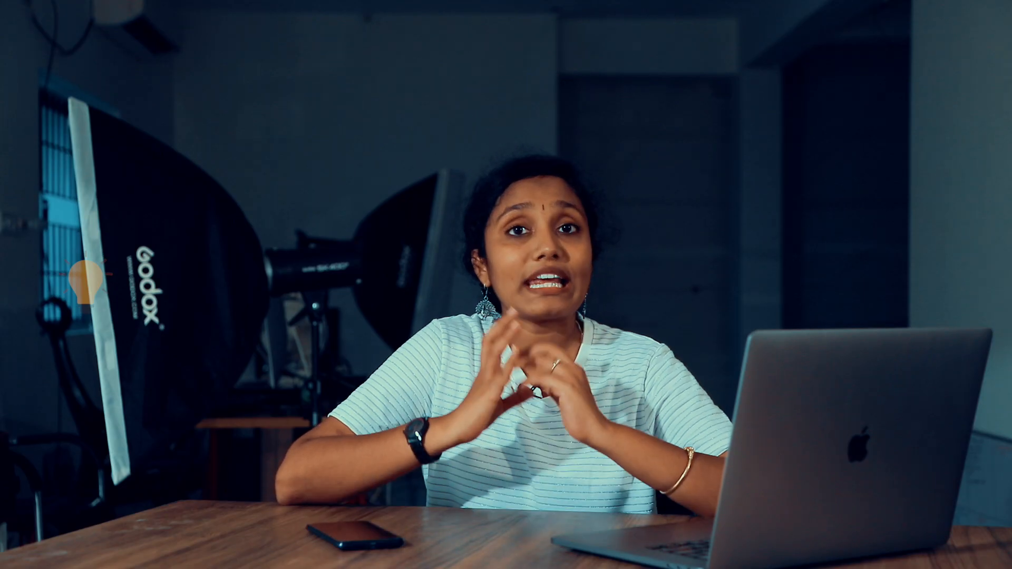